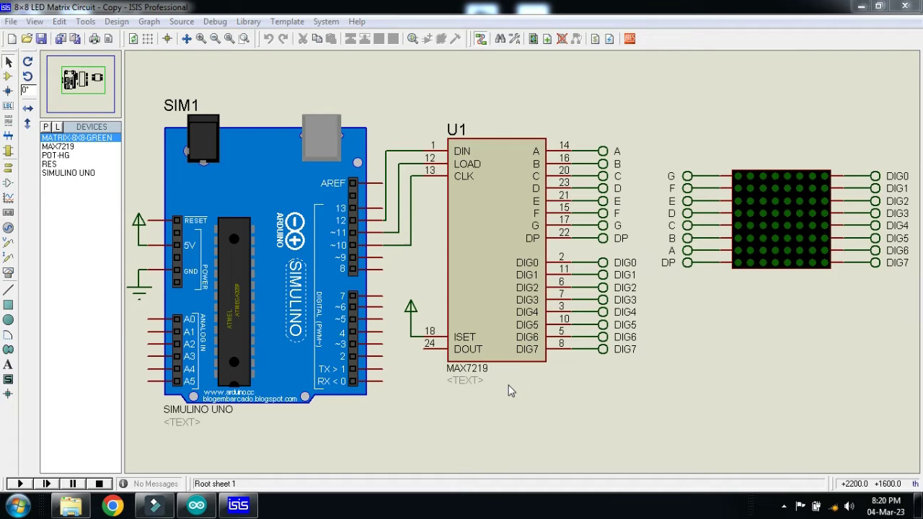
Box-select the MAX7219 chip and its A–DP and DIG0–DIG7 output terminals to inspect the wiring
left_click(654, 150)
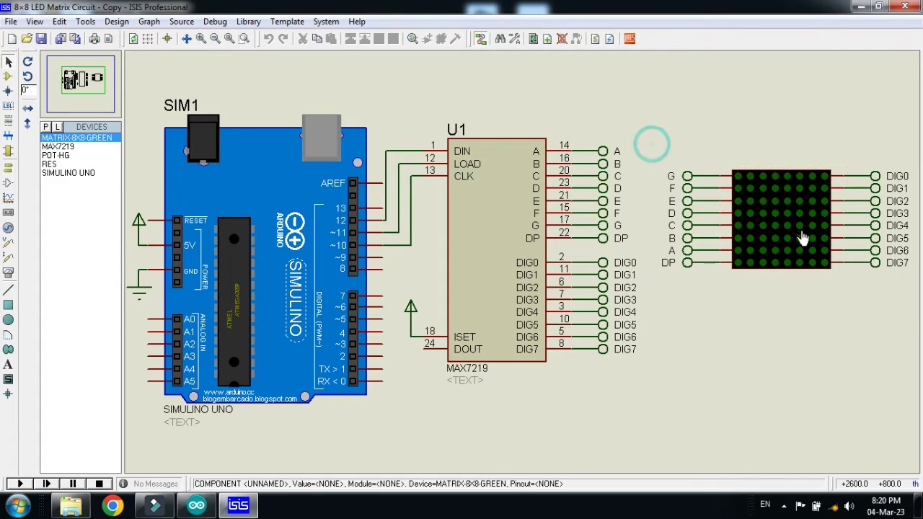
left_click(813, 314)
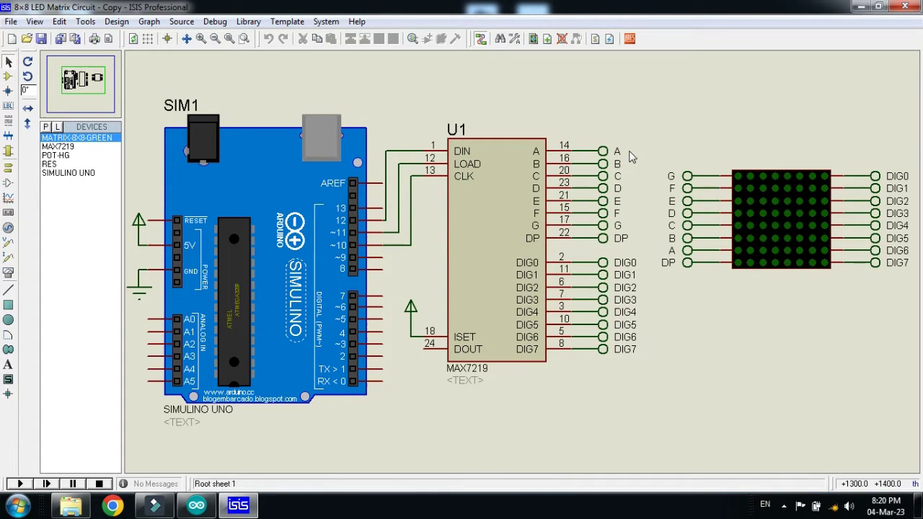
left_click_drag(629, 113, 411, 411)
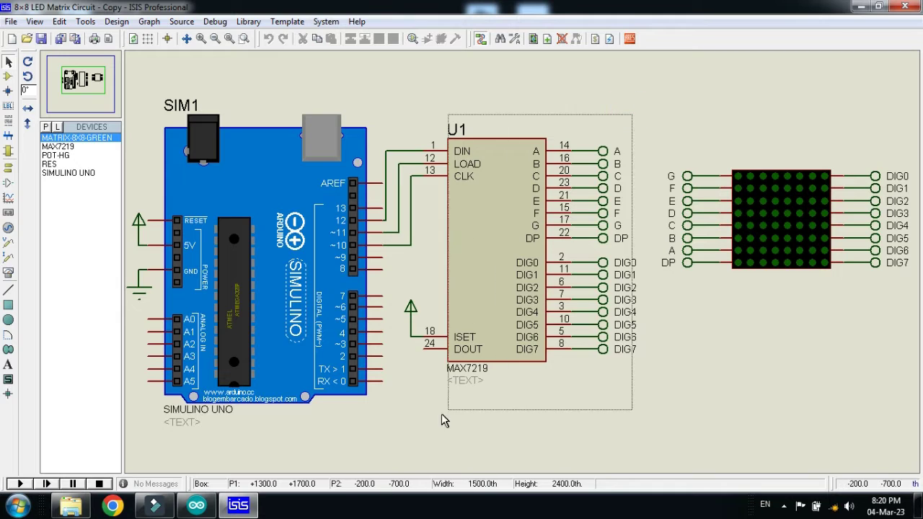
left_click(737, 373)
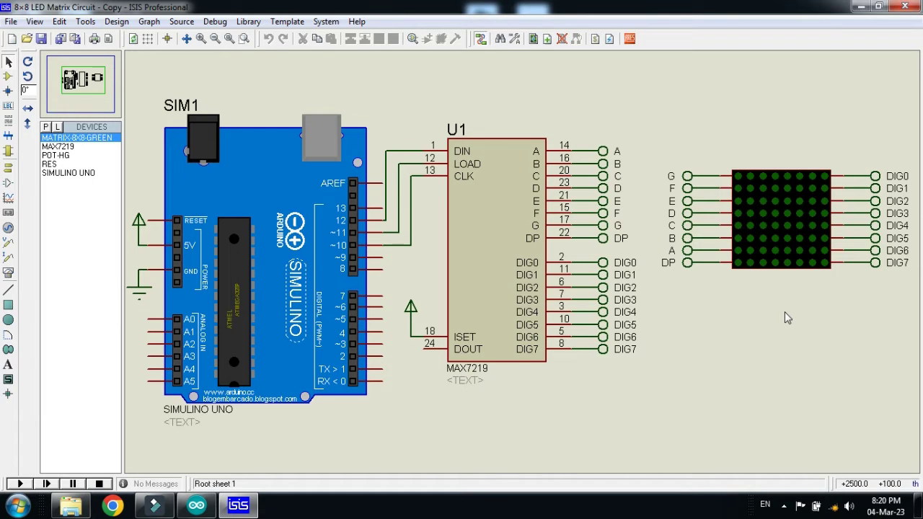
left_click_drag(642, 152, 695, 272)
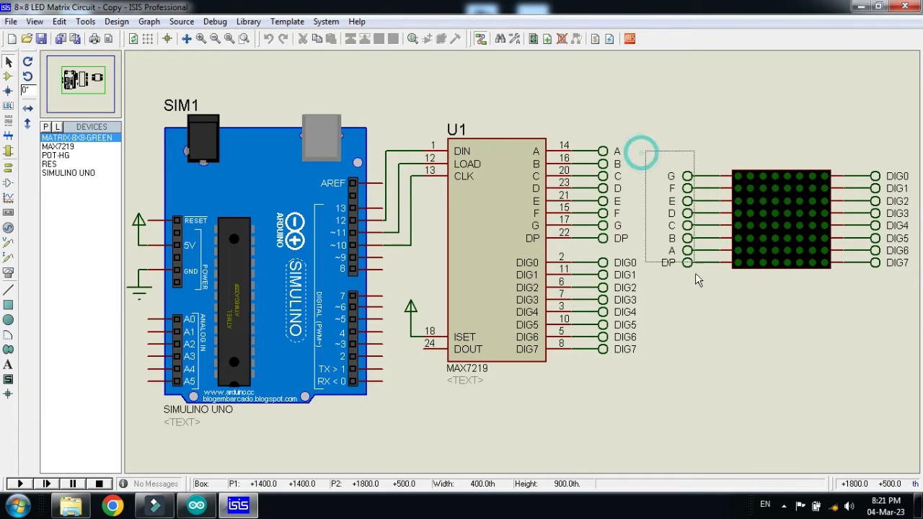
left_click_drag(633, 113, 559, 411)
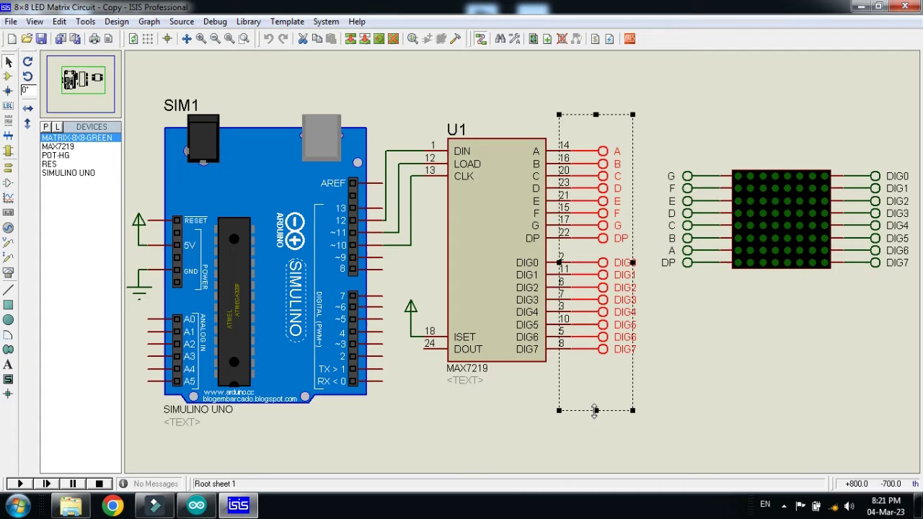
left_click(647, 406)
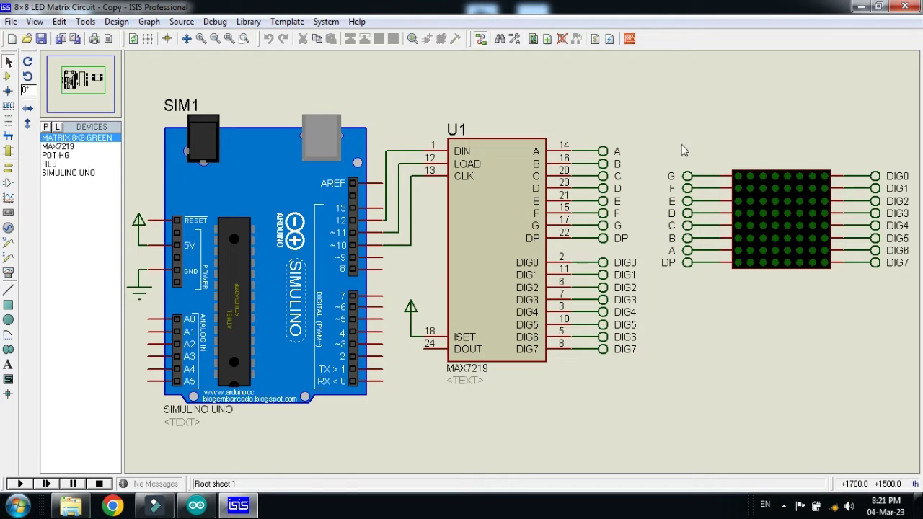
Trace terminals G, F, E and A between the MAX7219 and the LED matrix
left_click(695, 183)
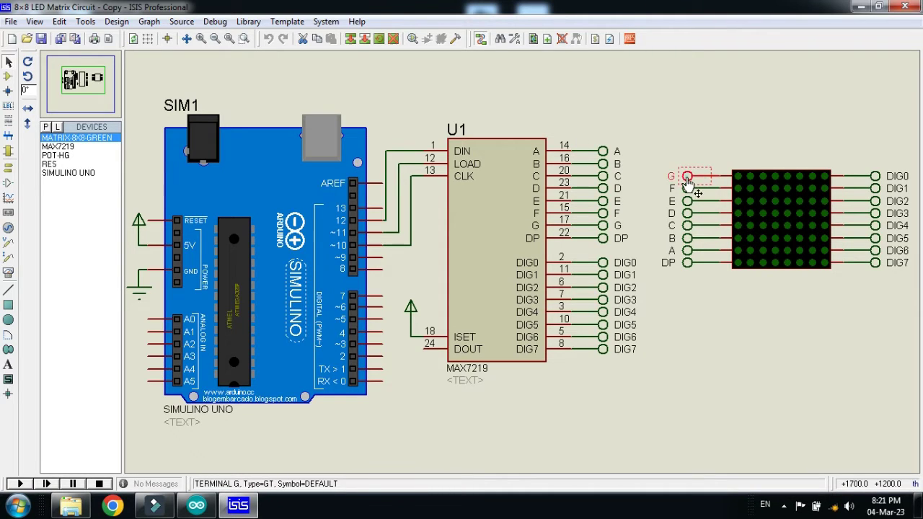
left_click(634, 142)
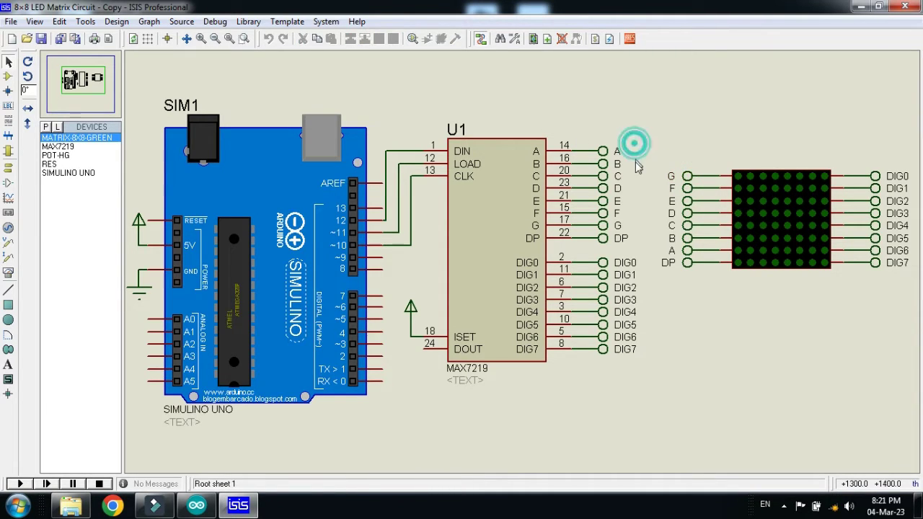
left_click(605, 227)
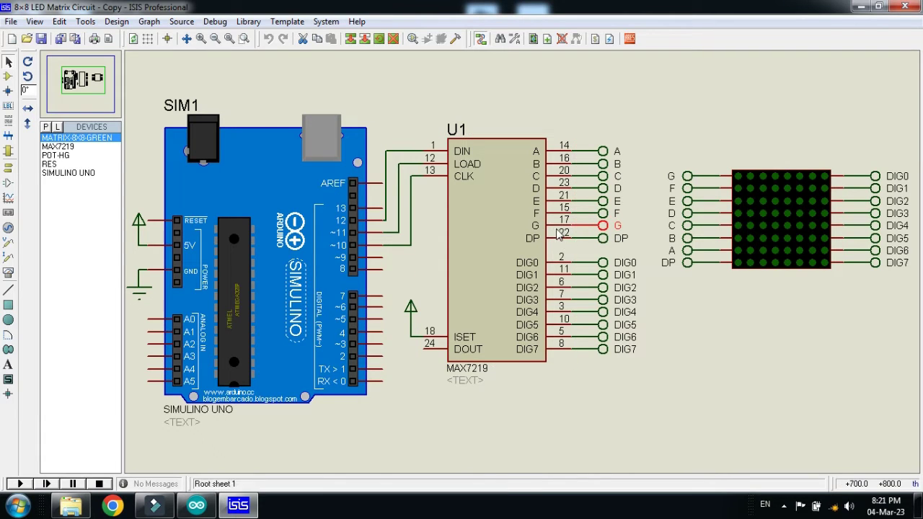
left_click(671, 191)
left_click(603, 213)
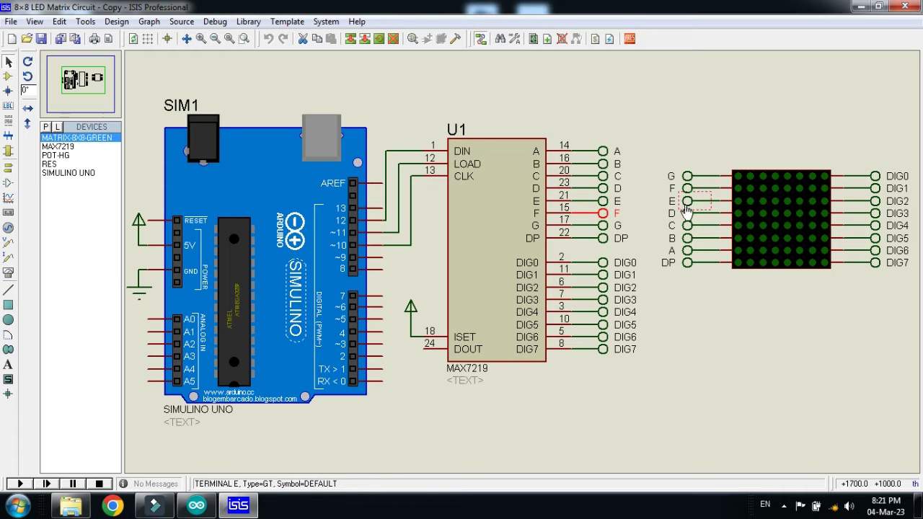
left_click(687, 201)
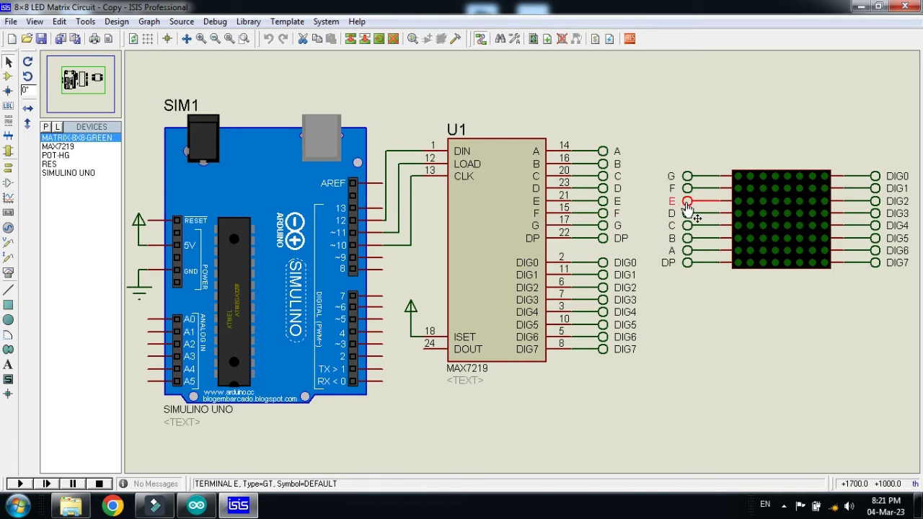
left_click(686, 252)
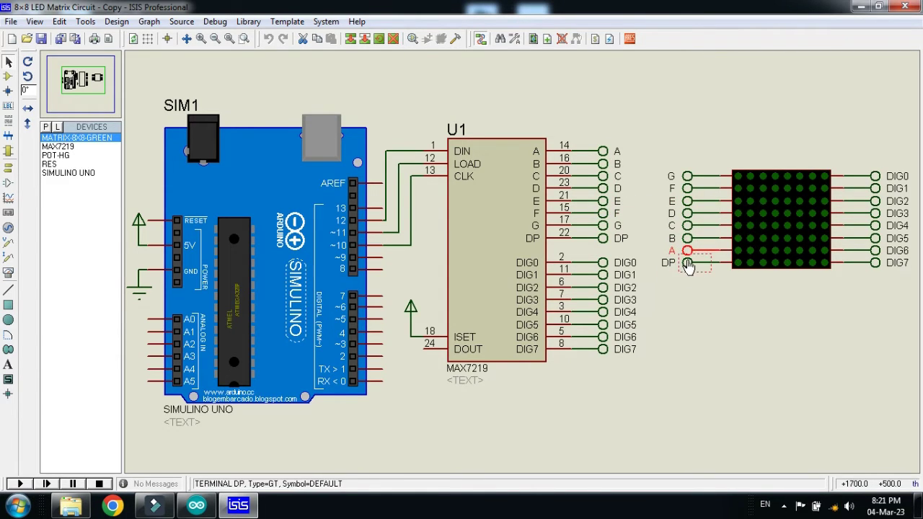
left_click(635, 246)
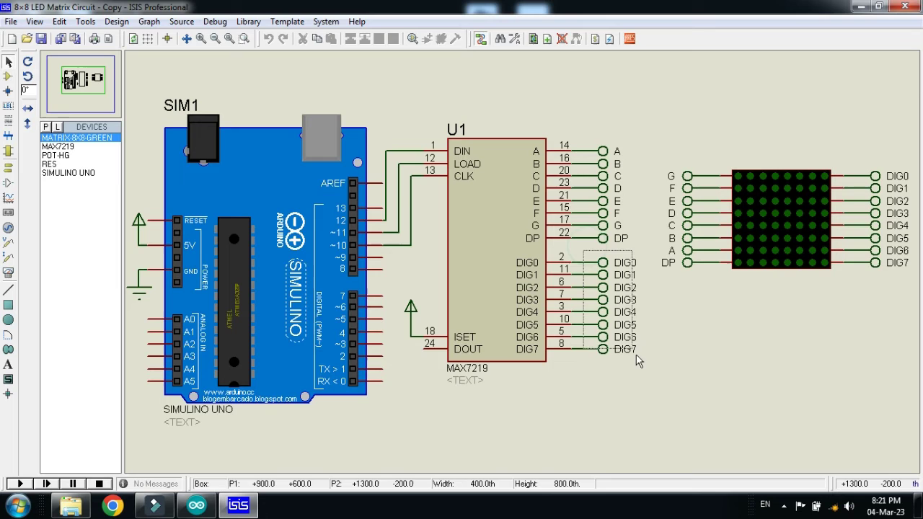
Highlight the DIG0–DIG7 terminals at the MAX7219 and beside the matrix
left_click_drag(587, 251, 645, 373)
left_click(688, 357)
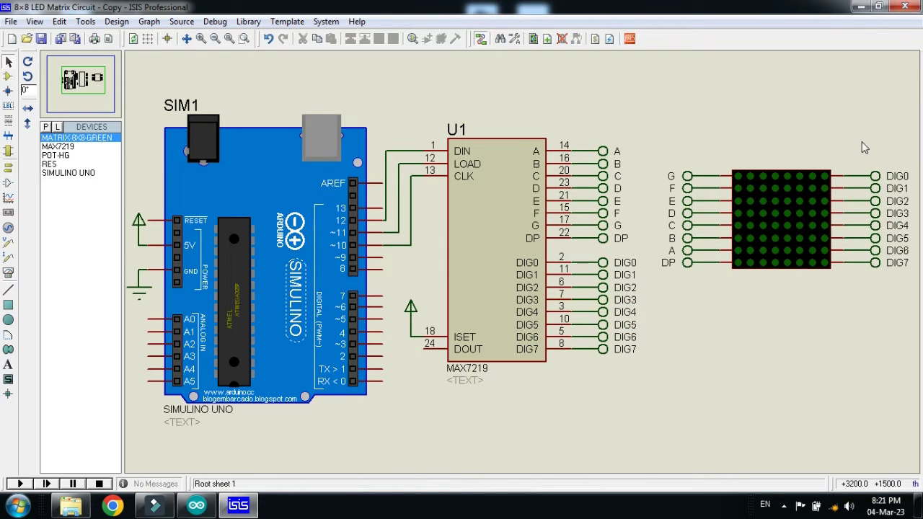
left_click_drag(856, 139, 915, 295)
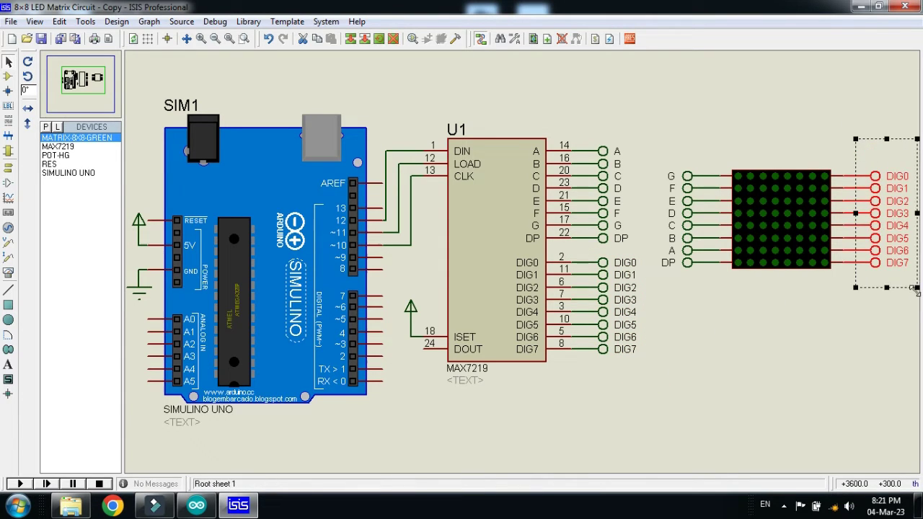
left_click(824, 315)
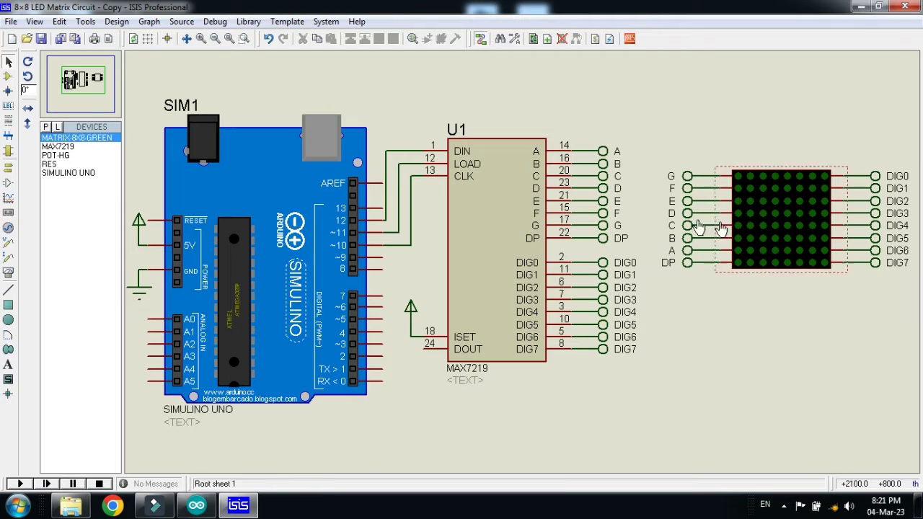
left_click_drag(576, 105, 662, 378)
left_click(700, 352)
mouse_move(392, 287)
left_mouse_down()
mouse_move(428, 351)
mouse_move(432, 386)
left_mouse_up()
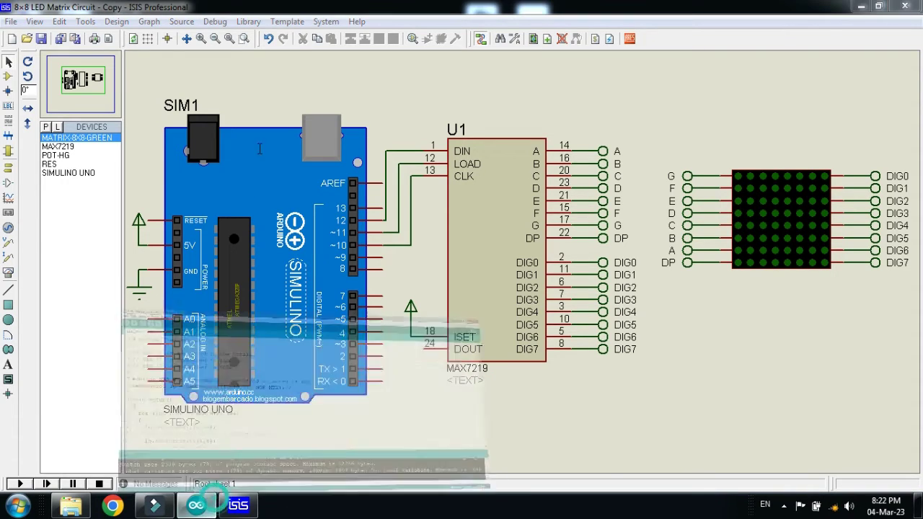
Review the sketch's pin comments and LedControlMS.h include, then show its folder in Explorer
left_click(196, 505)
left_click(318, 157)
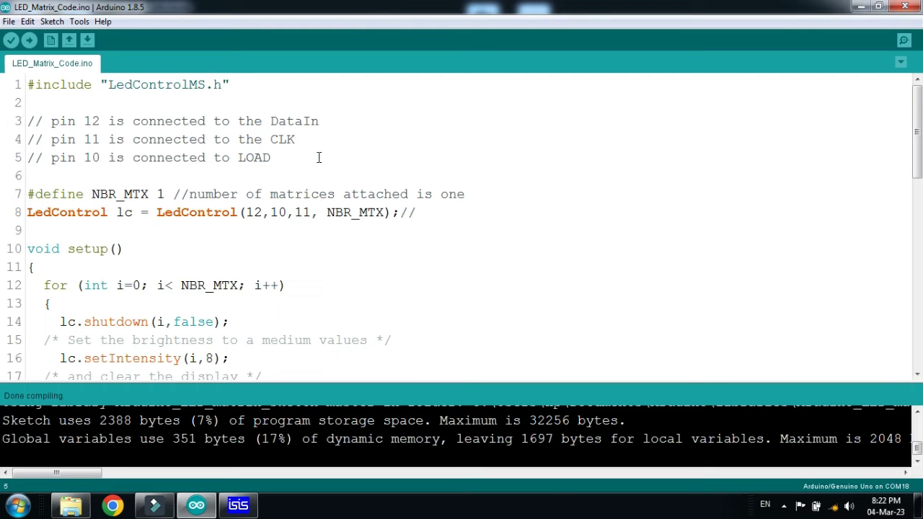
left_click(246, 84)
left_click_drag(246, 84, 22, 81)
left_click(253, 85)
left_click_drag(110, 85, 191, 85)
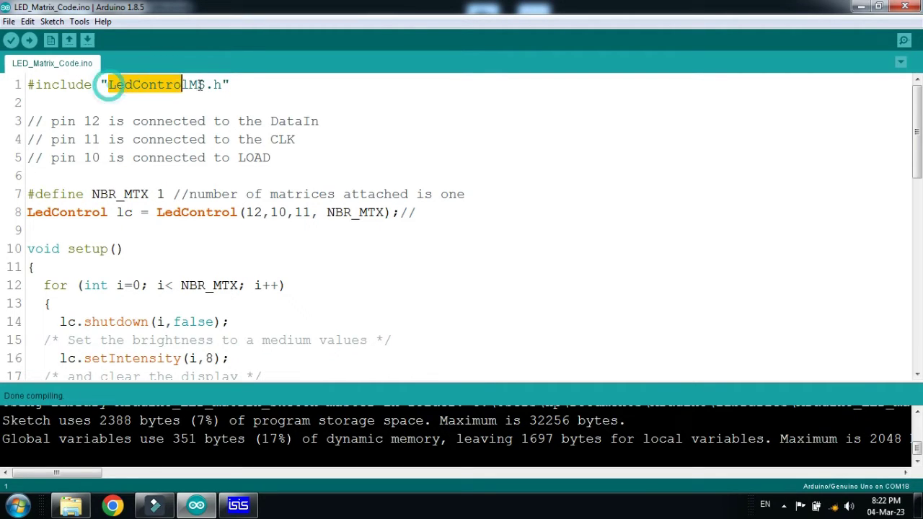
left_click(197, 84)
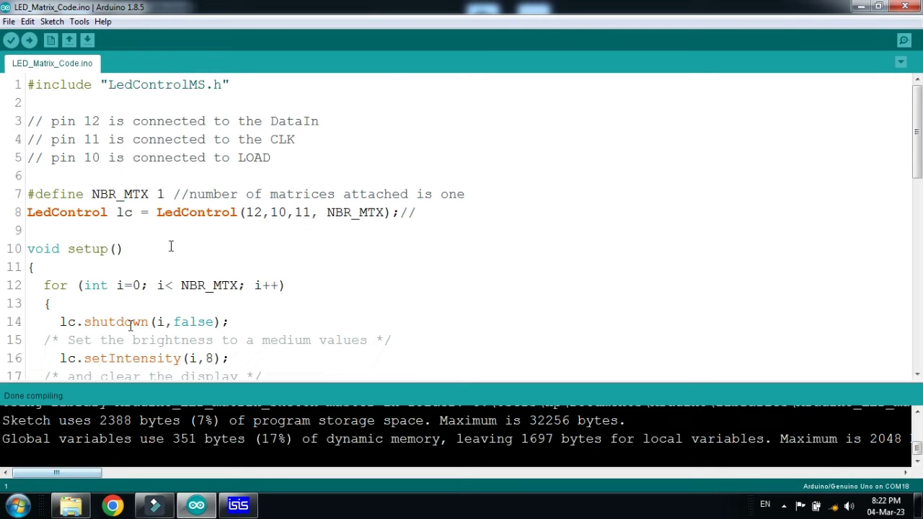
left_click(73, 506)
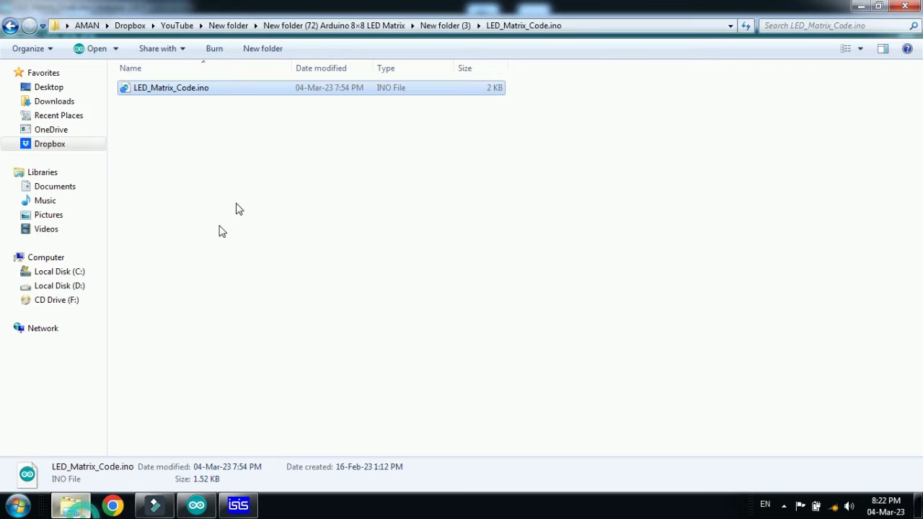
Try deleting the in-use SDF file, locate LedControl-1.0.6.zip, and return to the sketch
left_click(10, 25)
right_click(320, 130)
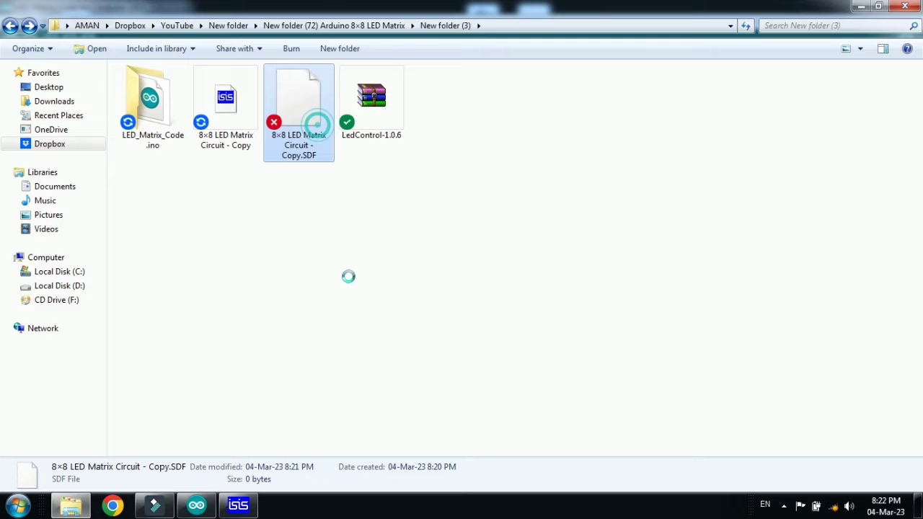
left_click(352, 370)
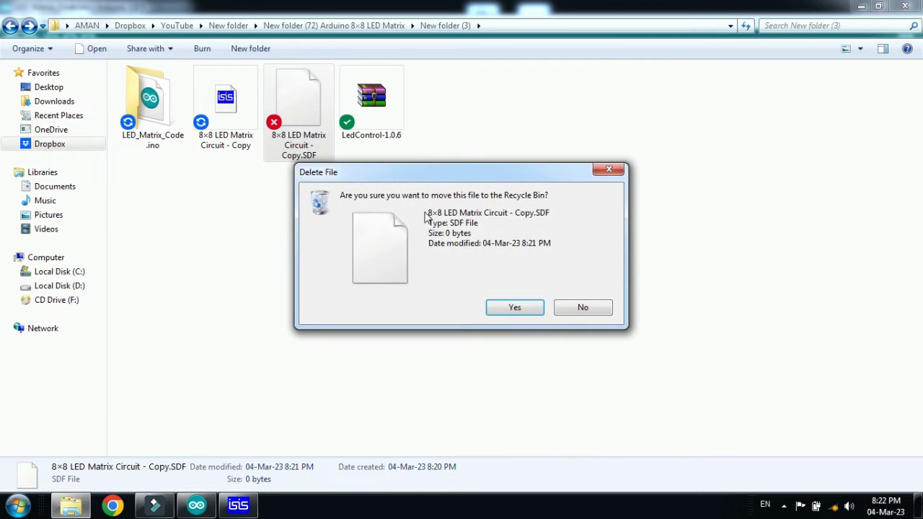
left_click(515, 310)
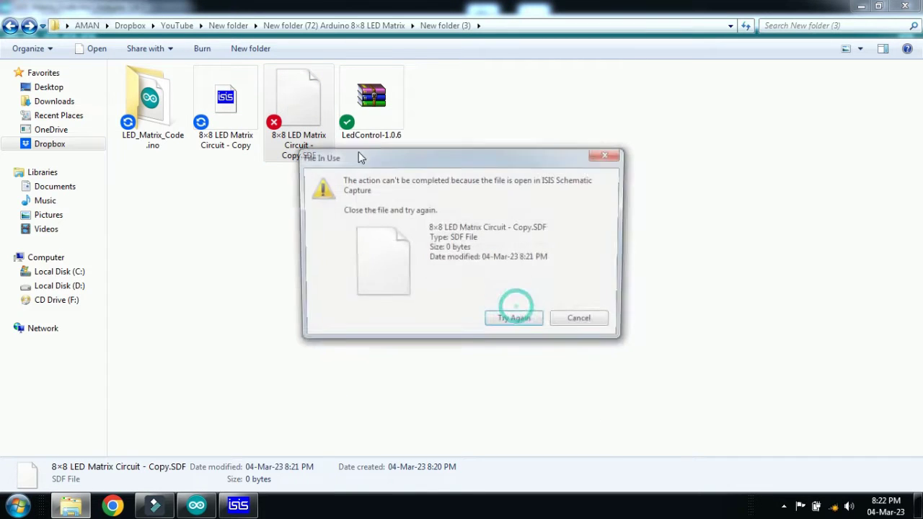
left_click(609, 153)
left_click(374, 112)
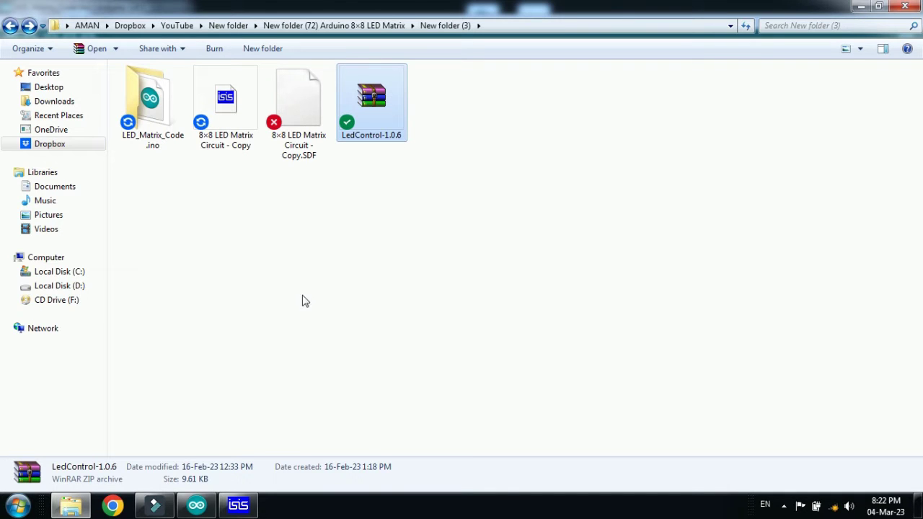
left_click(201, 503)
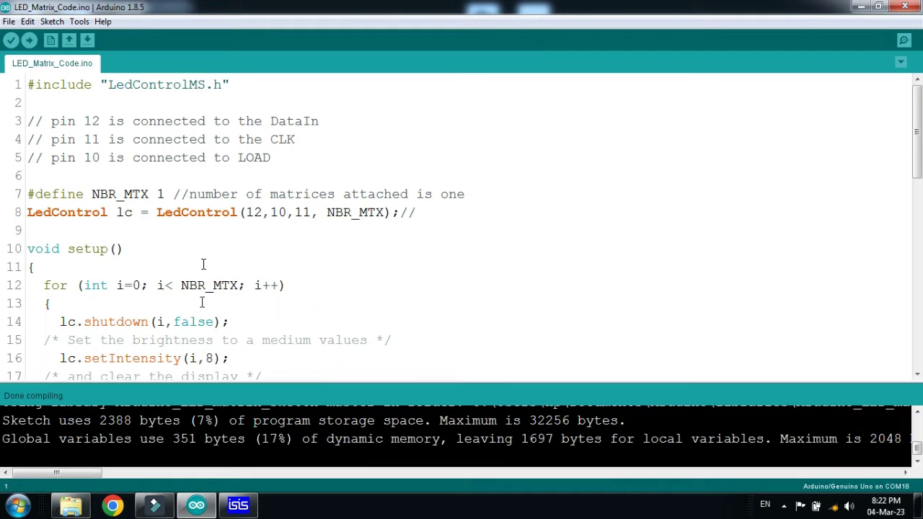
Start Sketch > Include Library > Add .ZIP Library and check the zip's location in Explorer
left_click(52, 22)
mouse_move(86, 119)
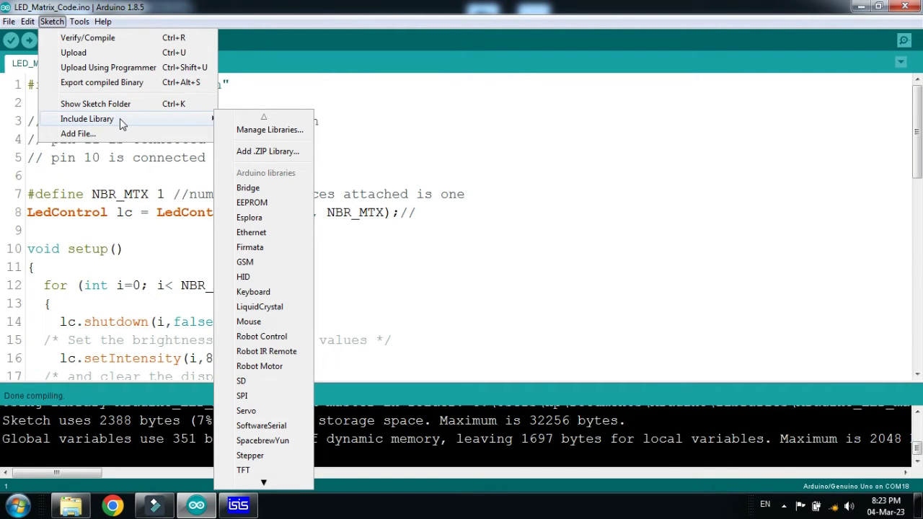
left_click(248, 154)
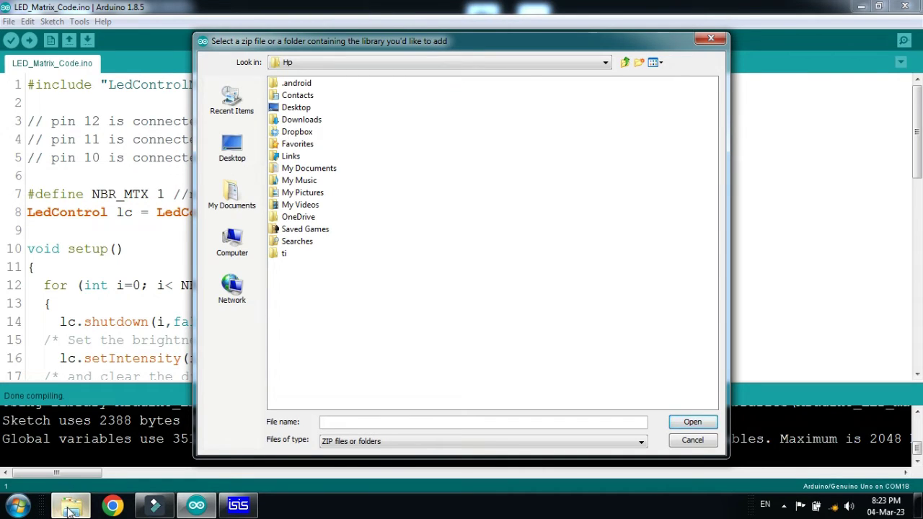
left_click(71, 504)
left_click(447, 132)
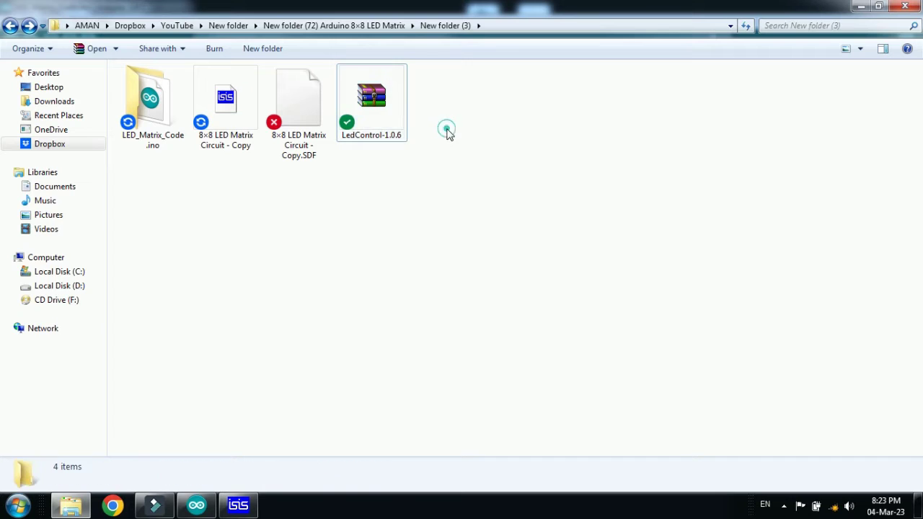
left_click(395, 122)
left_click(385, 169)
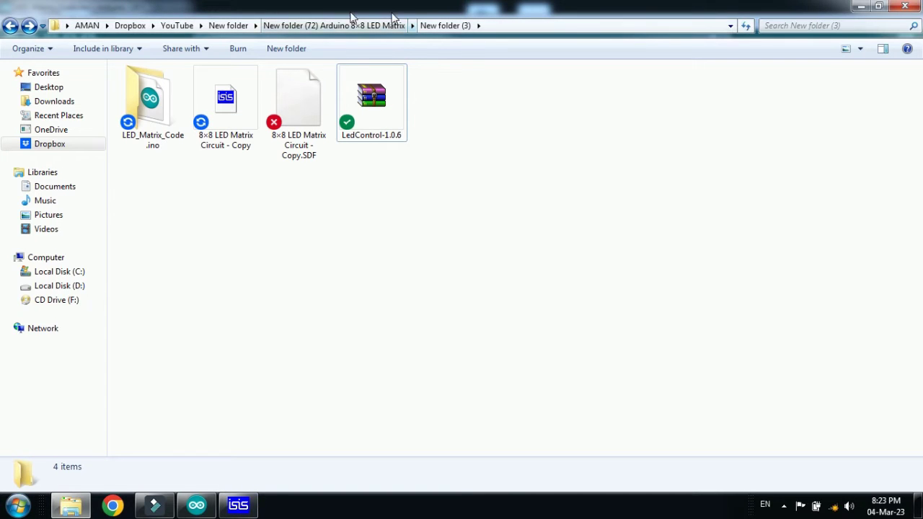
In the zip file picker, browse into Dropbox > YouTube > New folder
left_click(211, 507)
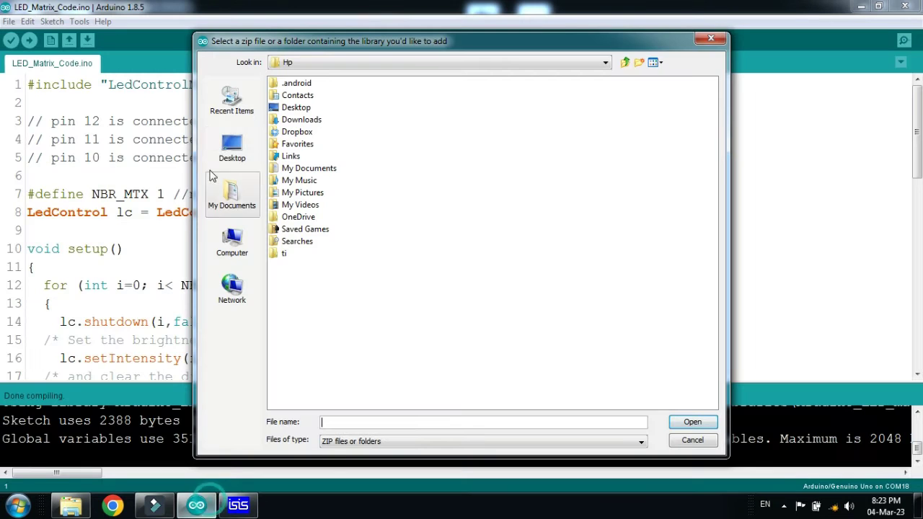
left_click(297, 135)
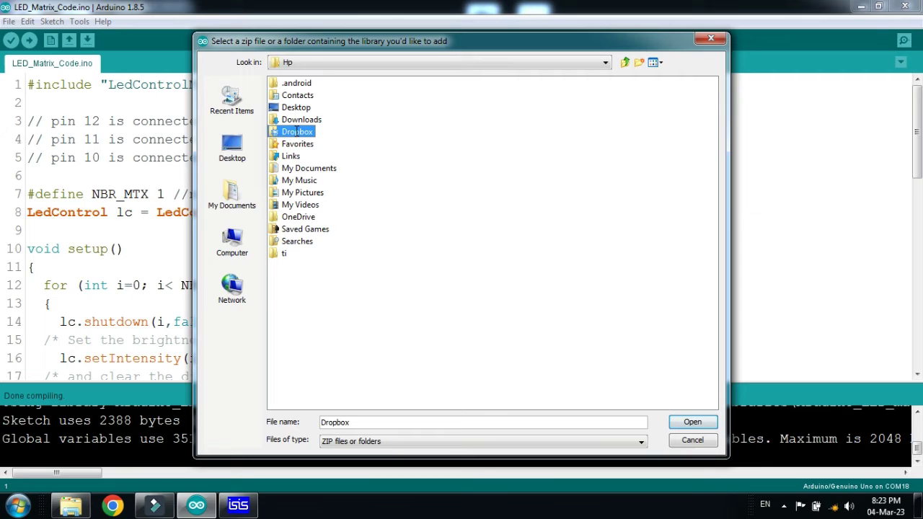
left_click(273, 137)
double_click(273, 137)
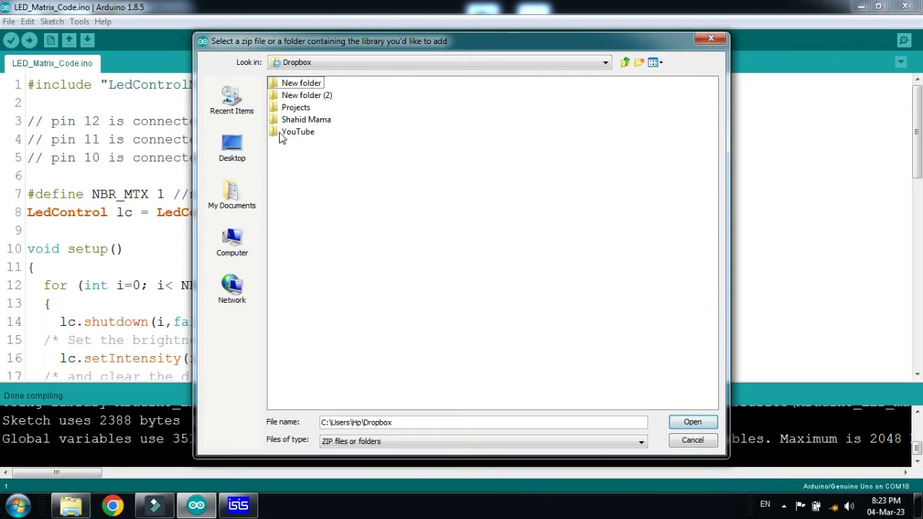
left_click(285, 133)
left_click(293, 150)
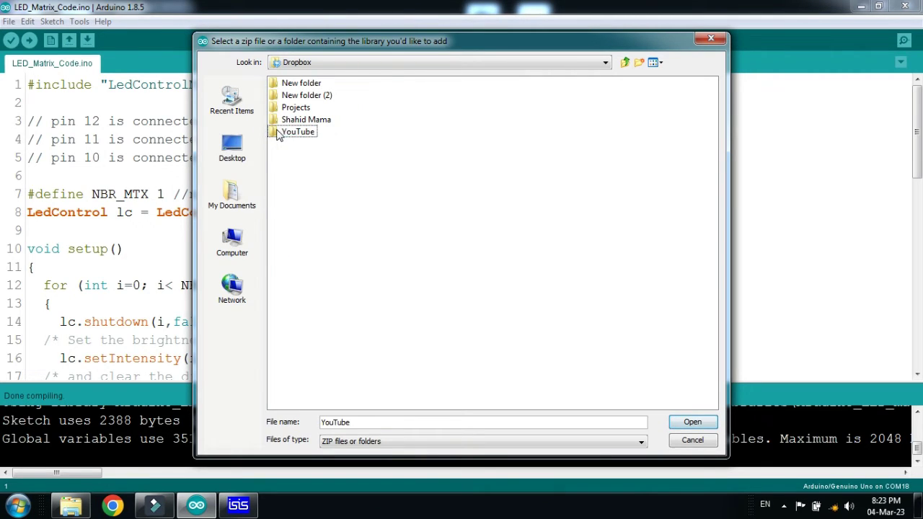
double_click(283, 134)
double_click(297, 84)
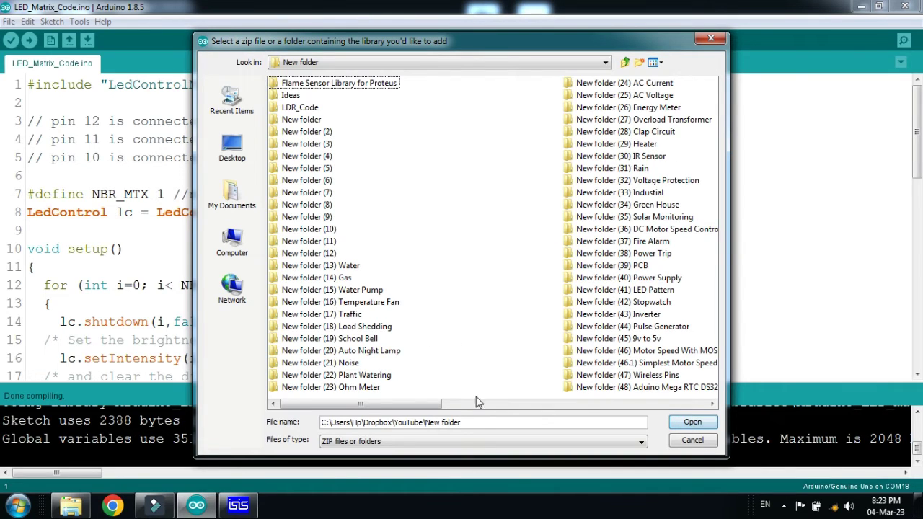
Check the project folder's path in Explorer before going back to the file picker
left_click_drag(422, 403, 503, 401)
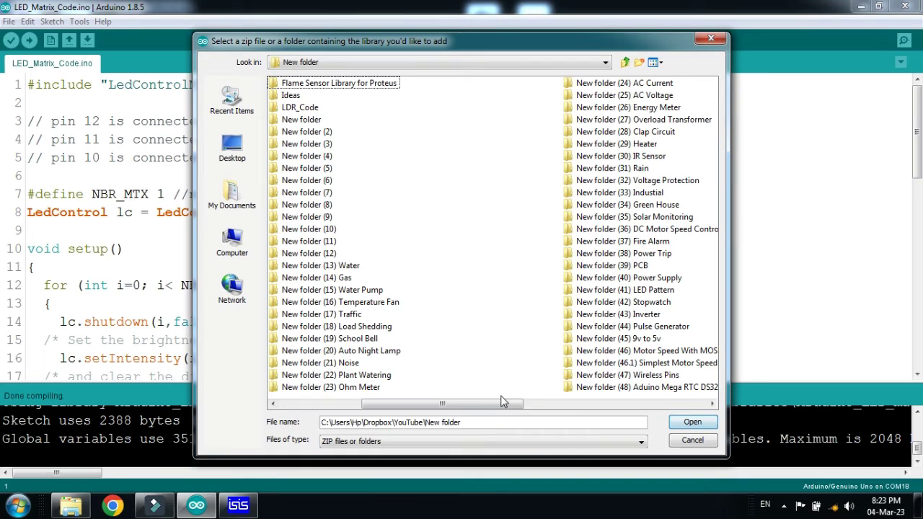
left_click(71, 504)
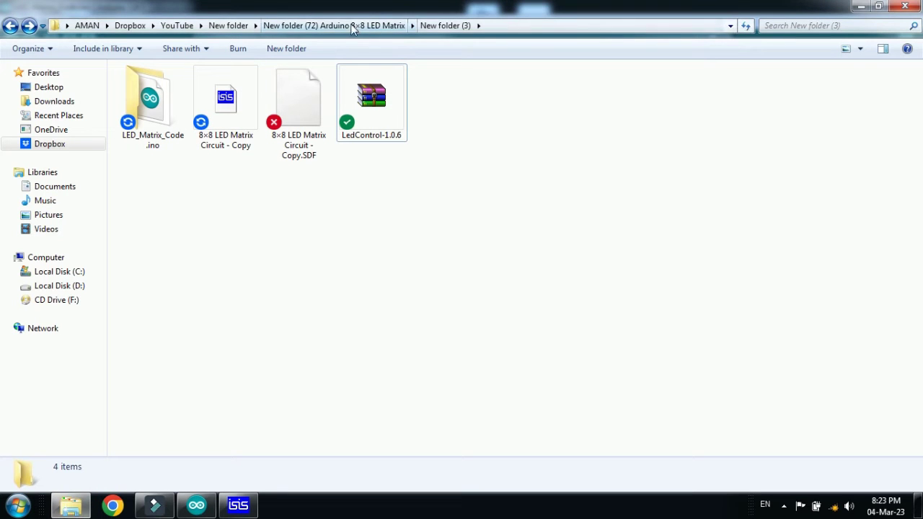
left_click(238, 505)
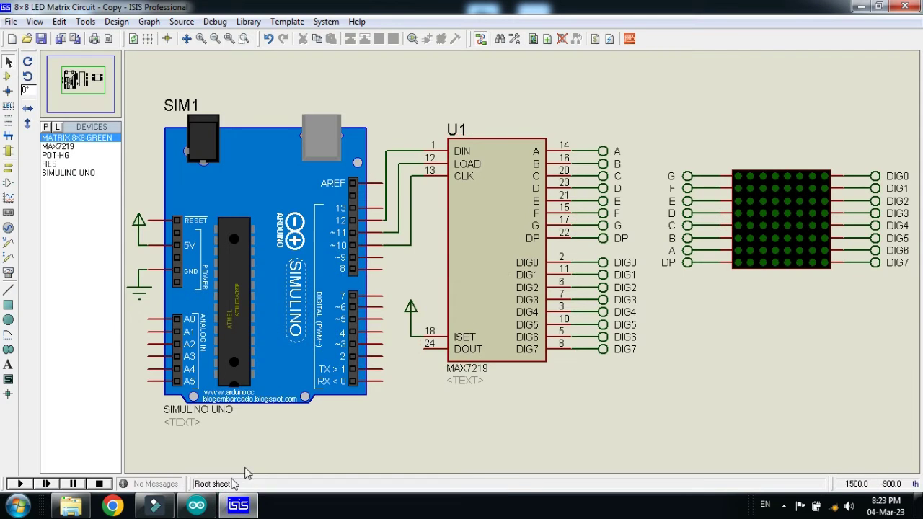
left_click(196, 505)
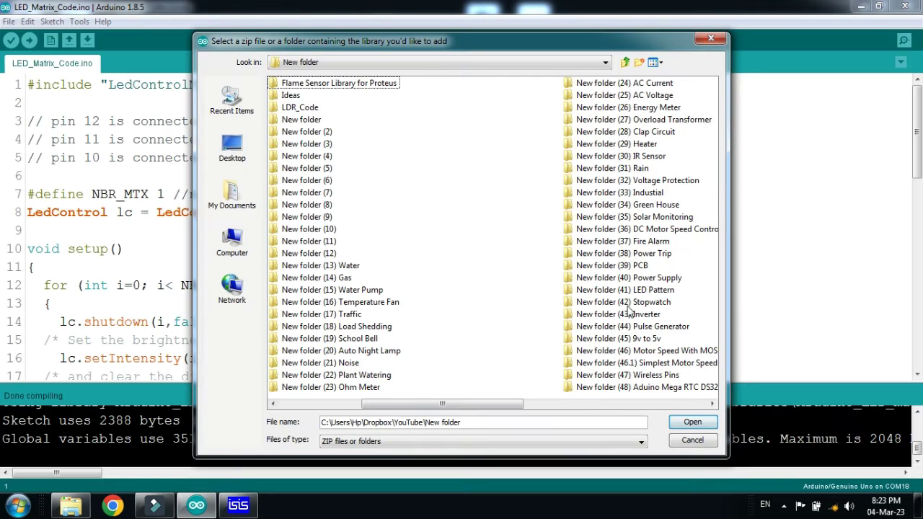
left_click(598, 405)
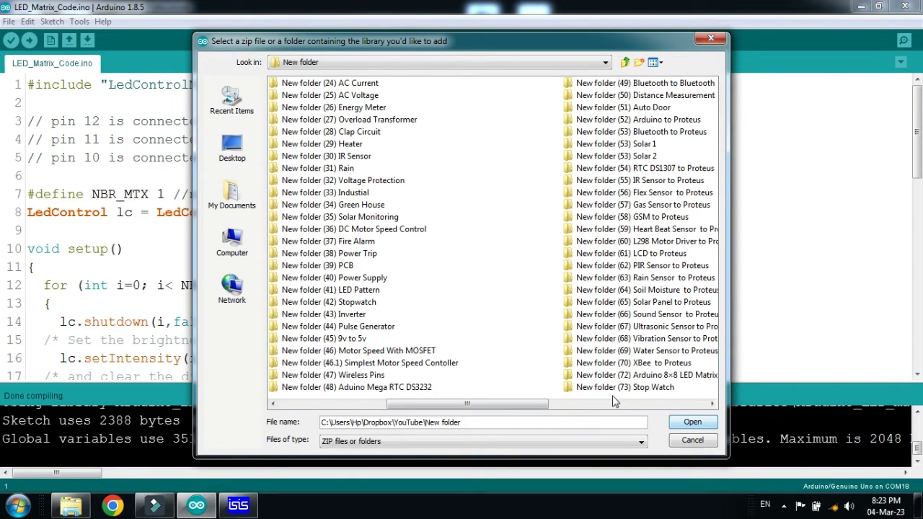
Open New folder (72) Arduino 8×8 LED Matrix > New folder (3) and add LedControl-1.0.6.zip
left_click(615, 378)
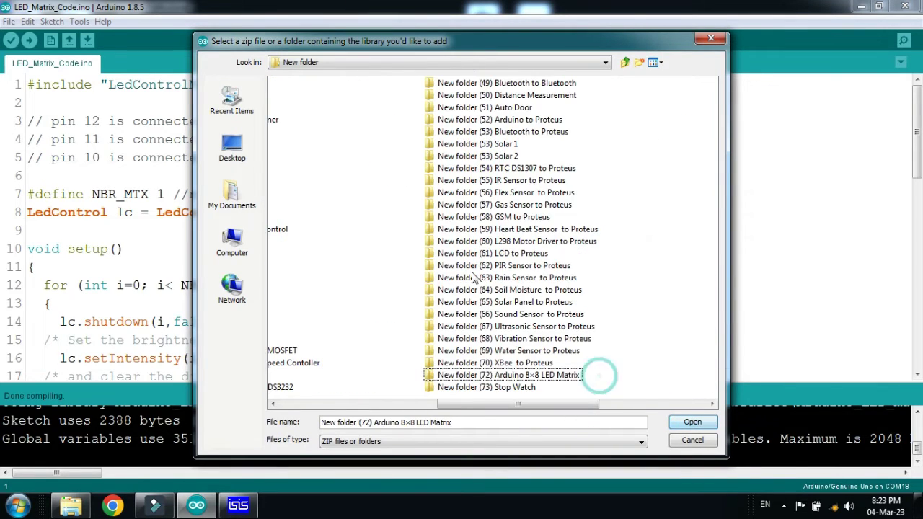
right_click(445, 370)
left_click(441, 377)
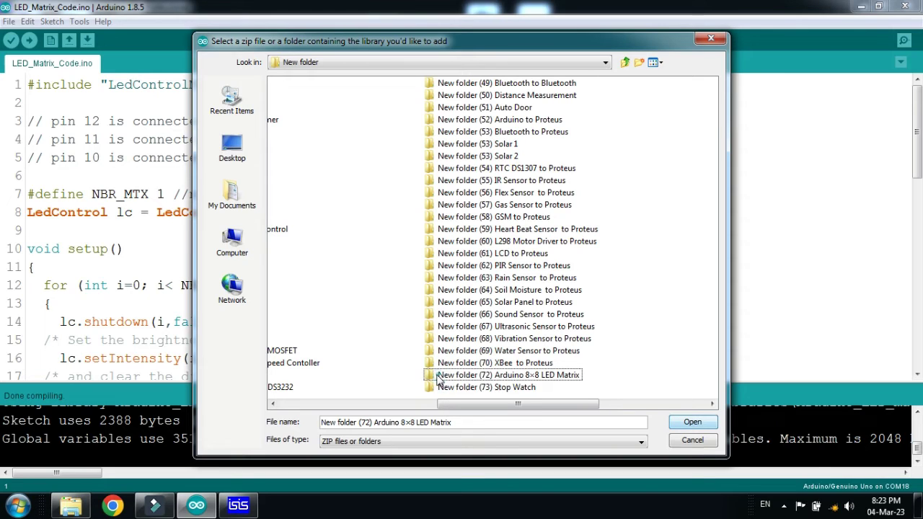
double_click(432, 376)
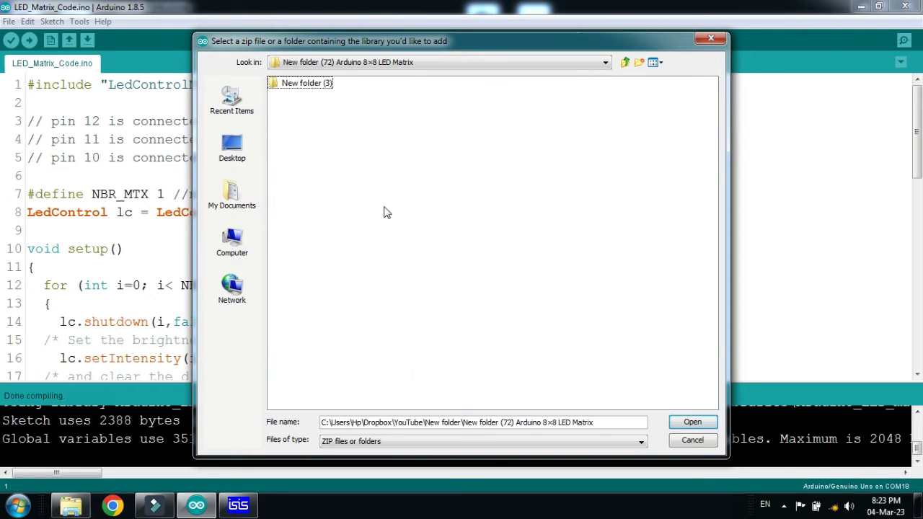
double_click(301, 84)
left_click(303, 101)
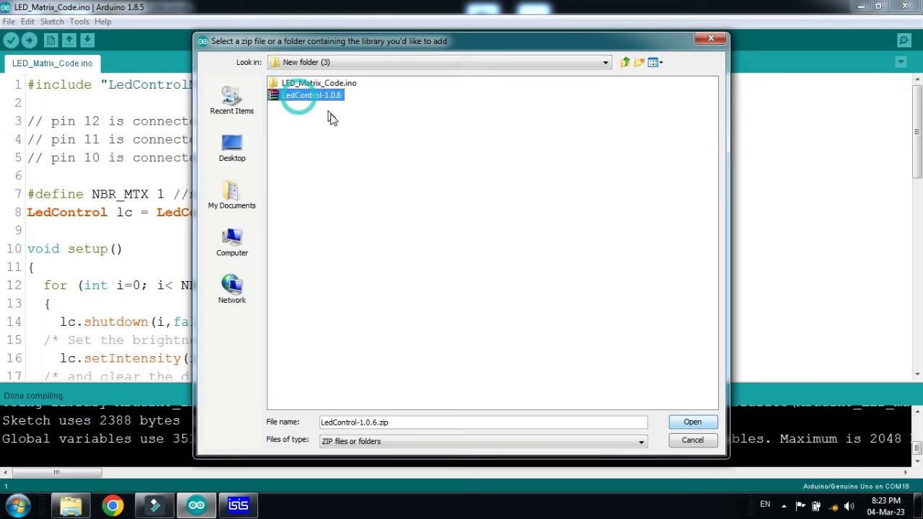
left_click(693, 424)
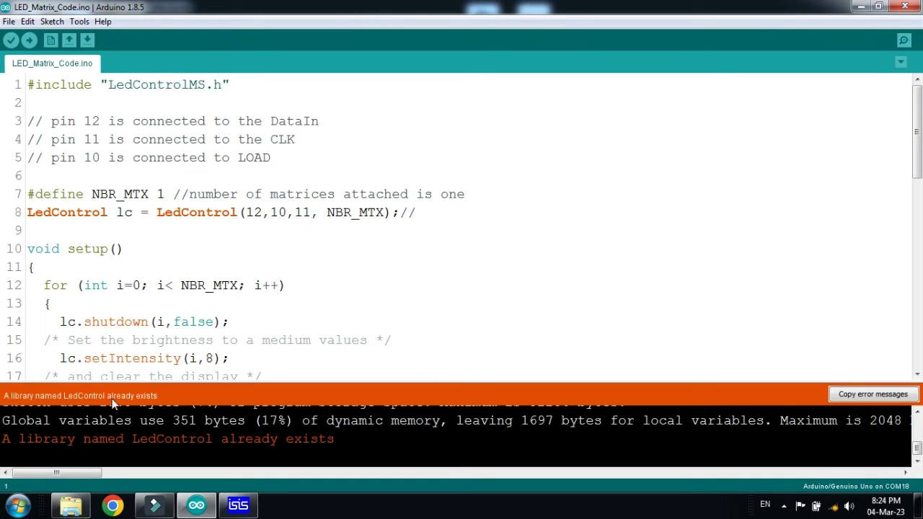
left_click(228, 302)
left_click_drag(298, 156, 15, 119)
left_click(128, 119)
double_click(294, 120)
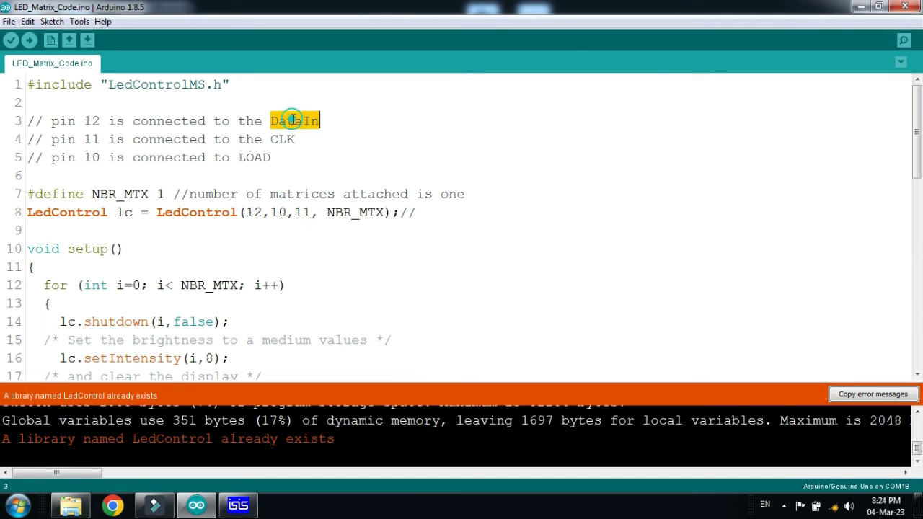
left_click(89, 121)
double_click(281, 139)
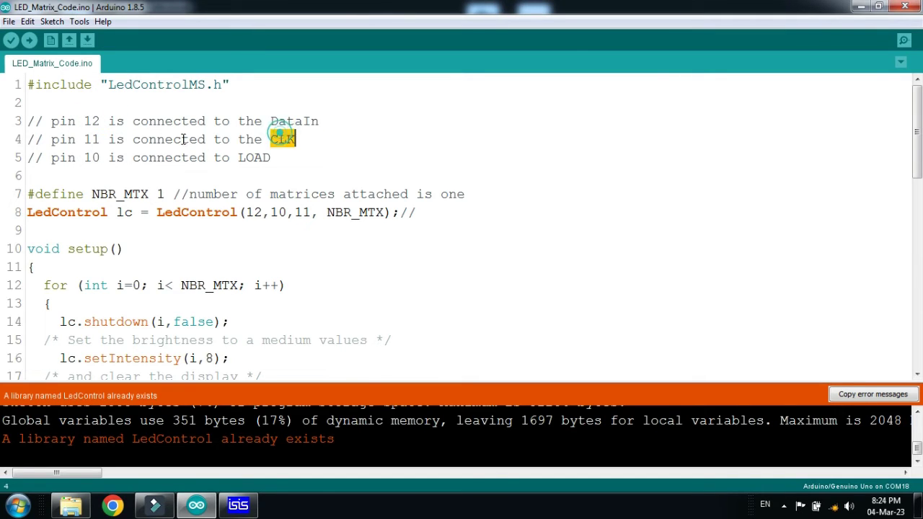
left_click(92, 139)
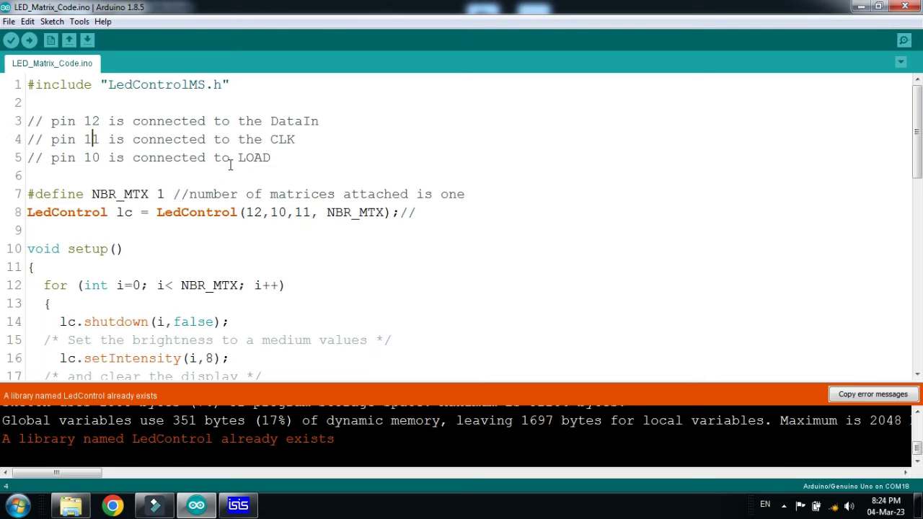
double_click(253, 157)
left_click(85, 156)
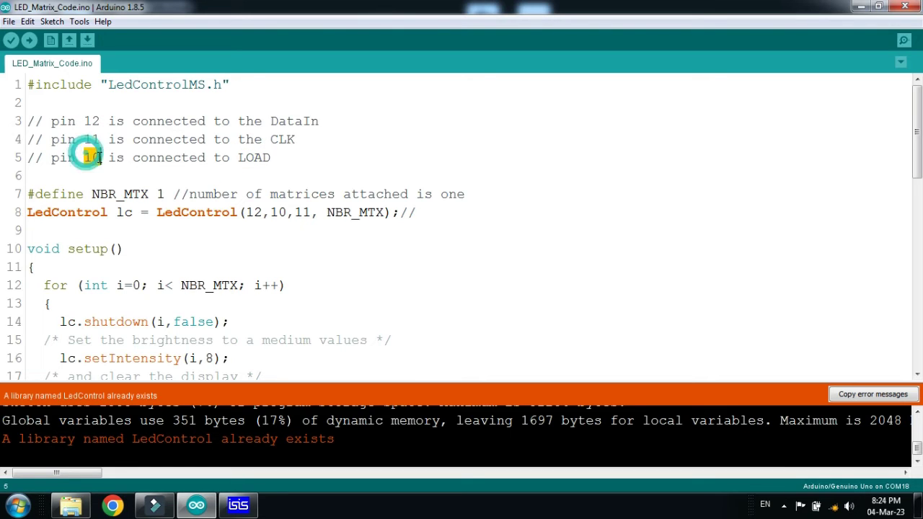
left_click(99, 157)
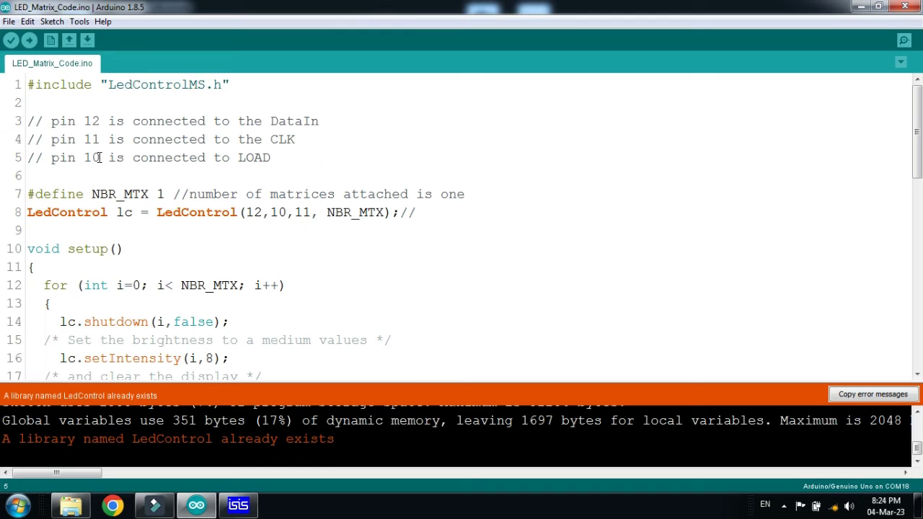
left_click(87, 119, "shift")
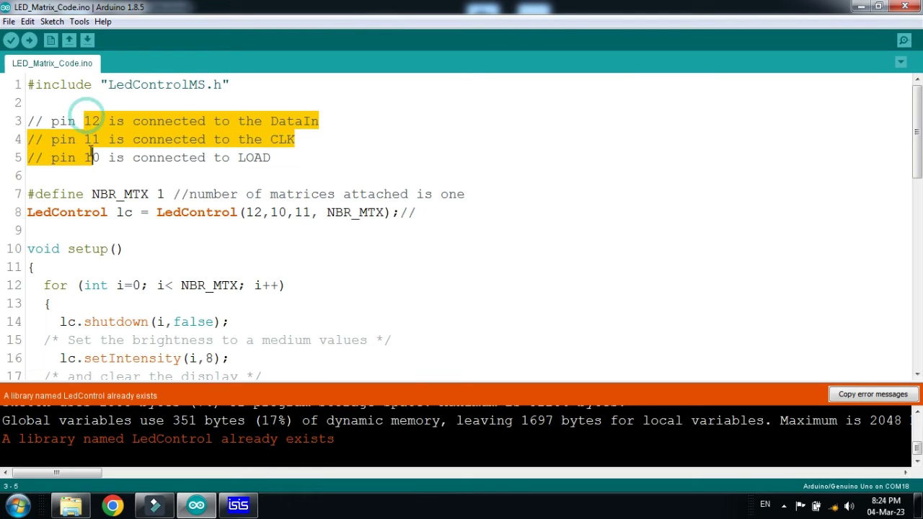
left_click(91, 157)
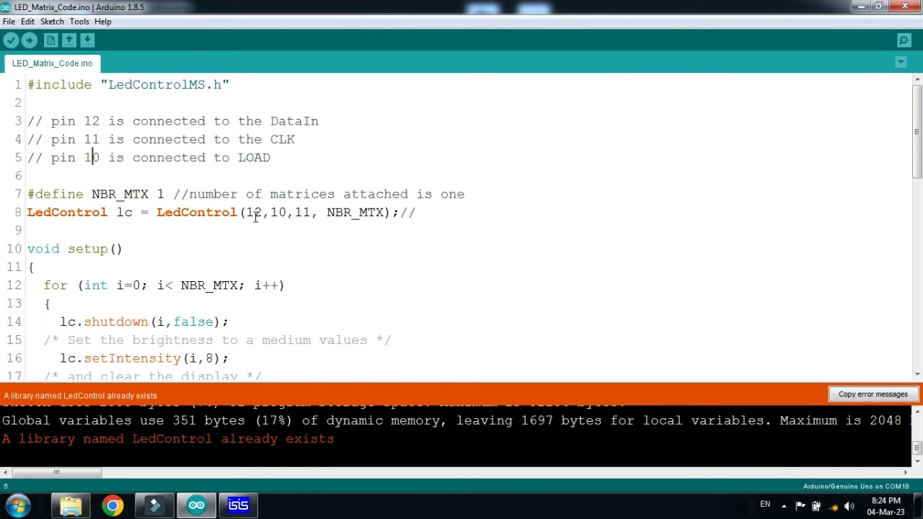
left_click_drag(248, 212, 304, 212)
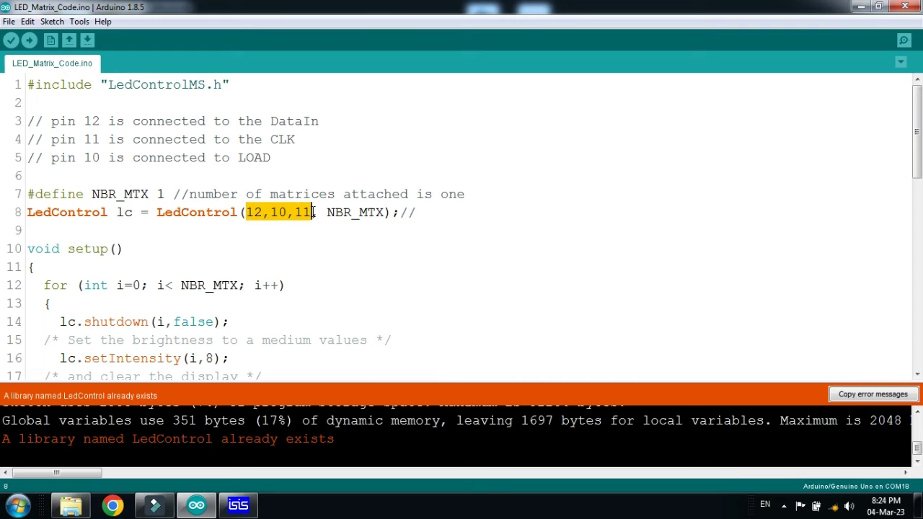
left_click(312, 212)
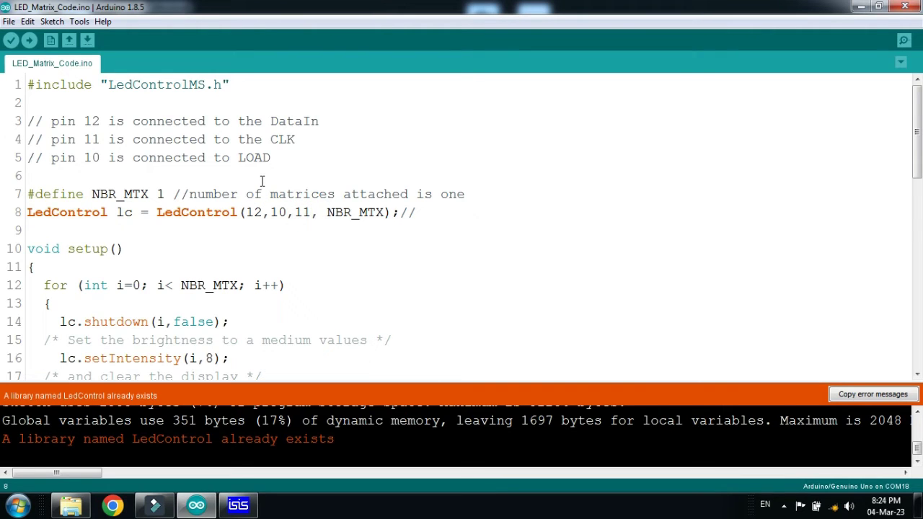
Review the letter A–D blocks in loop() and verify the sketch (2388 bytes program storage)
scroll(261, 180, "down", 2)
scroll(262, 181, "down", 4)
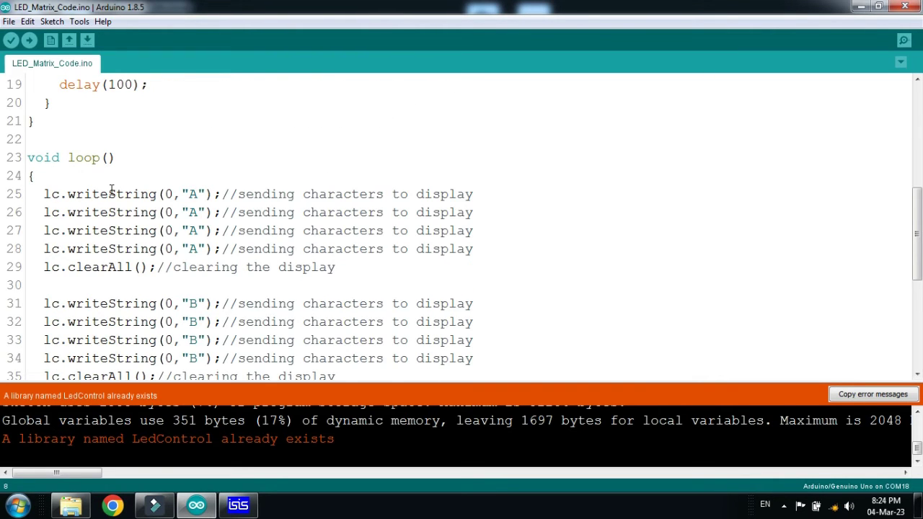
scroll(111, 191, "down", 1)
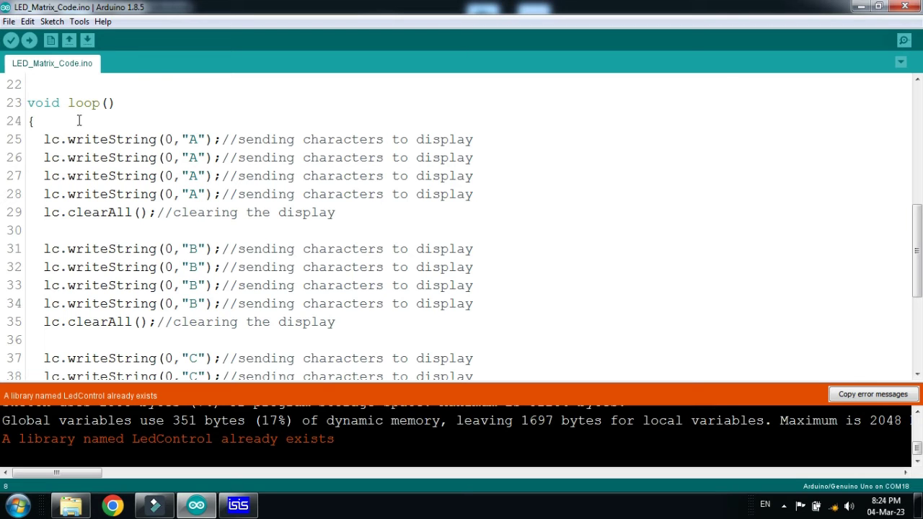
scroll(173, 131, "down", 1)
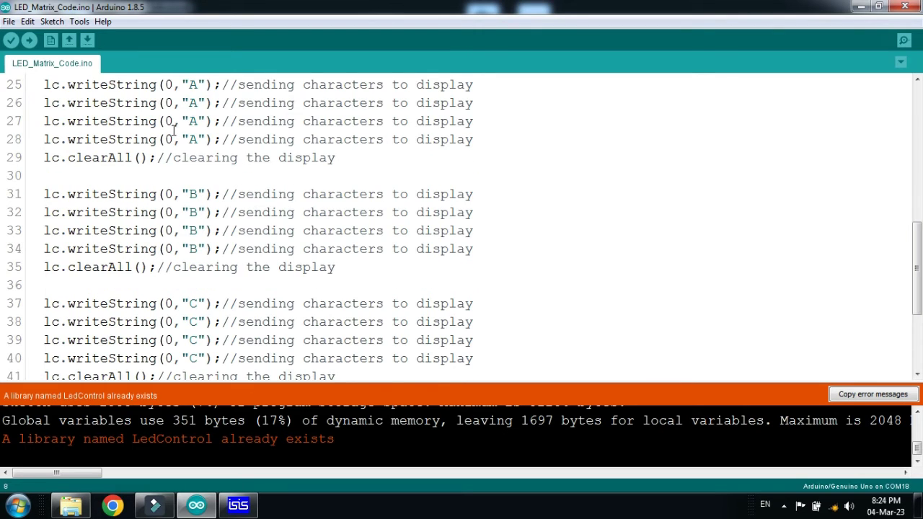
scroll(189, 108, "down", 3)
scroll(194, 256, "up", 4)
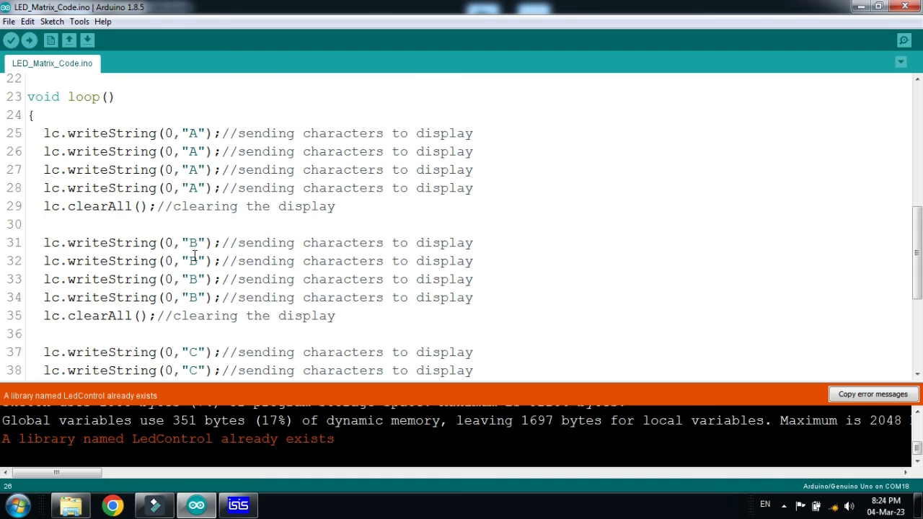
left_click_drag(192, 224, 192, 132)
left_click(191, 217)
scroll(192, 216, "down", 3)
scroll(191, 244, "down", 1)
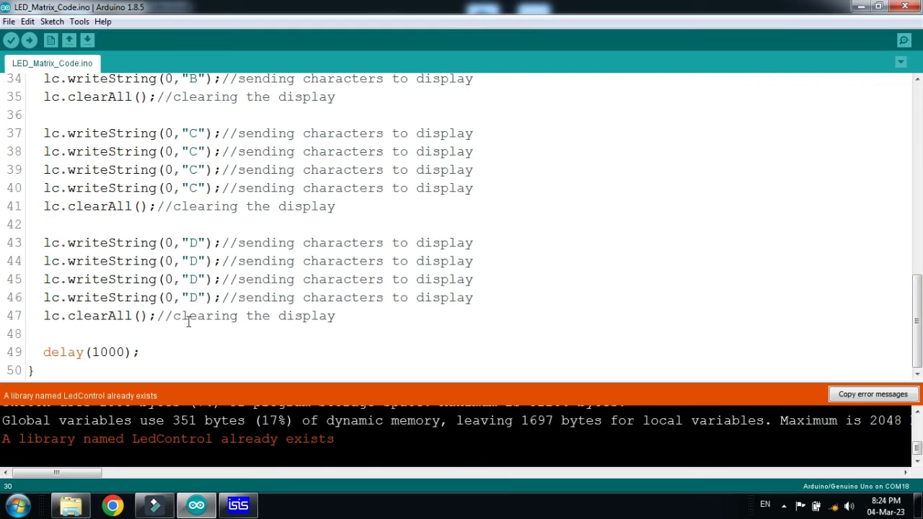
scroll(210, 236, "up", 4)
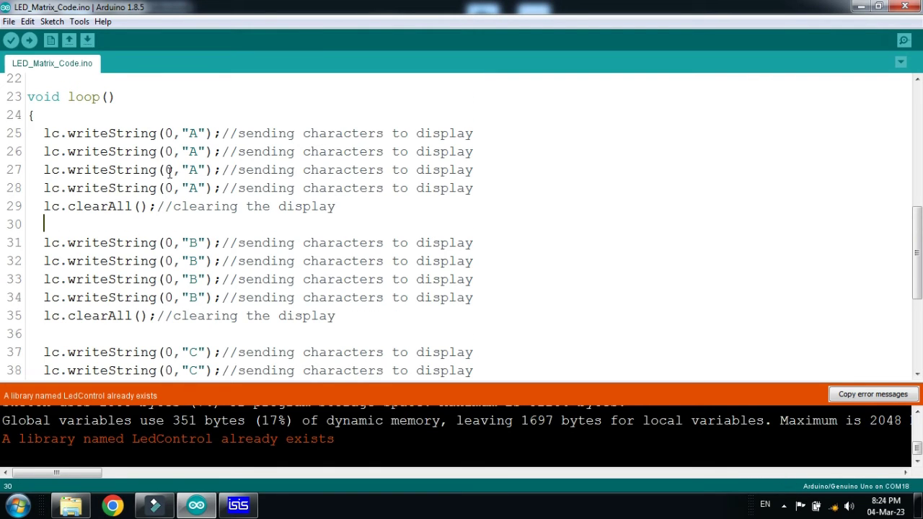
left_click(10, 41)
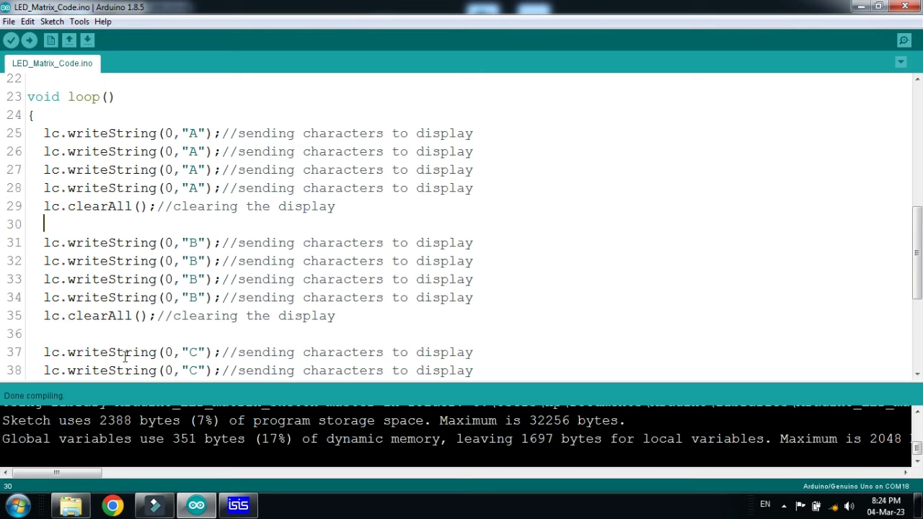
Enlarge the build output and select the full LED_Matrix_Code.ino.ino.hex file path
left_click_drag(133, 382, 133, 258)
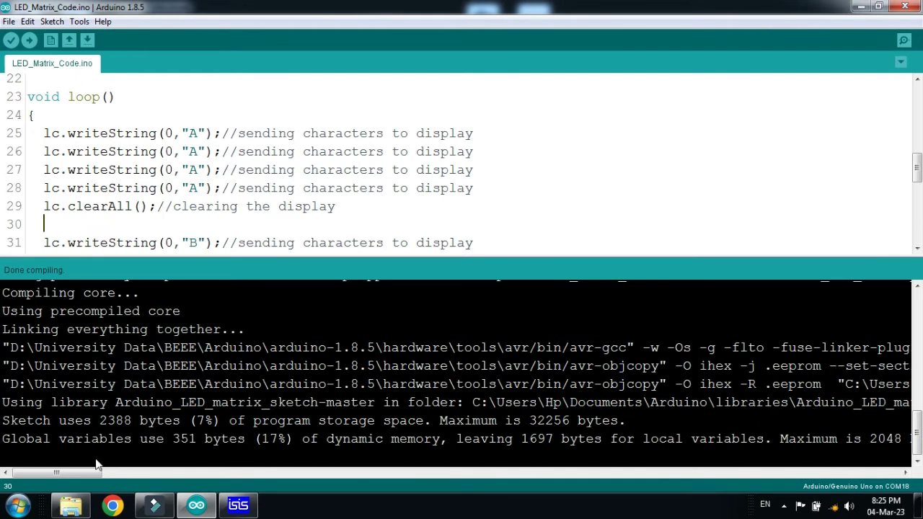
mouse_move(71, 474)
left_mouse_down()
mouse_move(100, 483)
mouse_move(204, 478)
left_mouse_up()
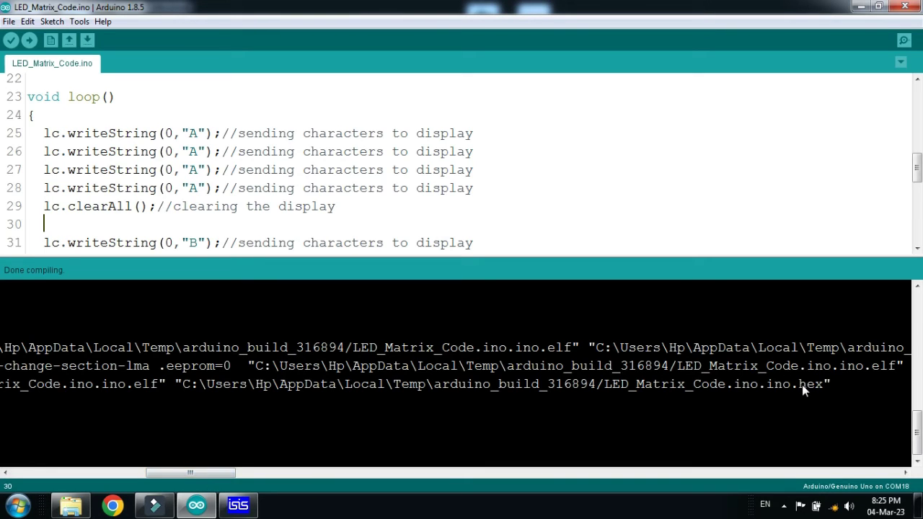
double_click(184, 386)
left_click(824, 386, "shift")
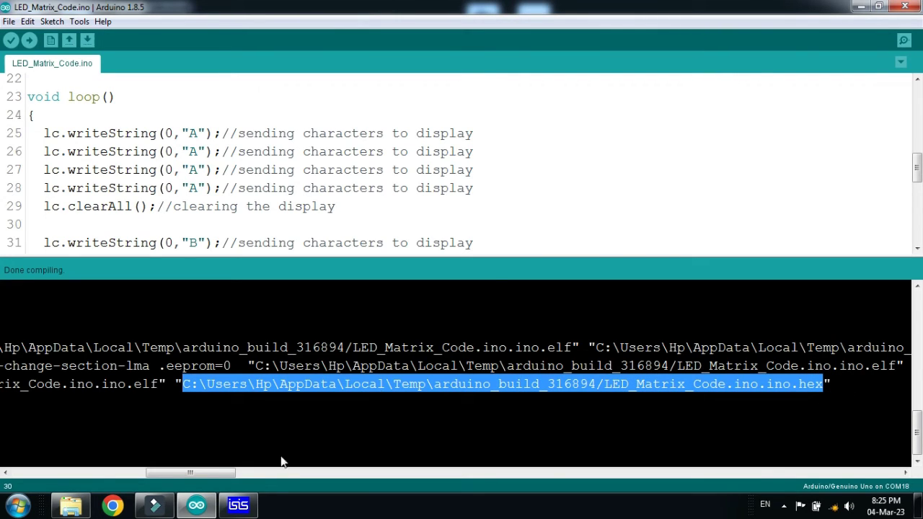
left_click(238, 505)
Replace SIM1's Program File with the pasted LED_Matrix_Code.ino.ino.hex path and confirm
right_click(309, 231)
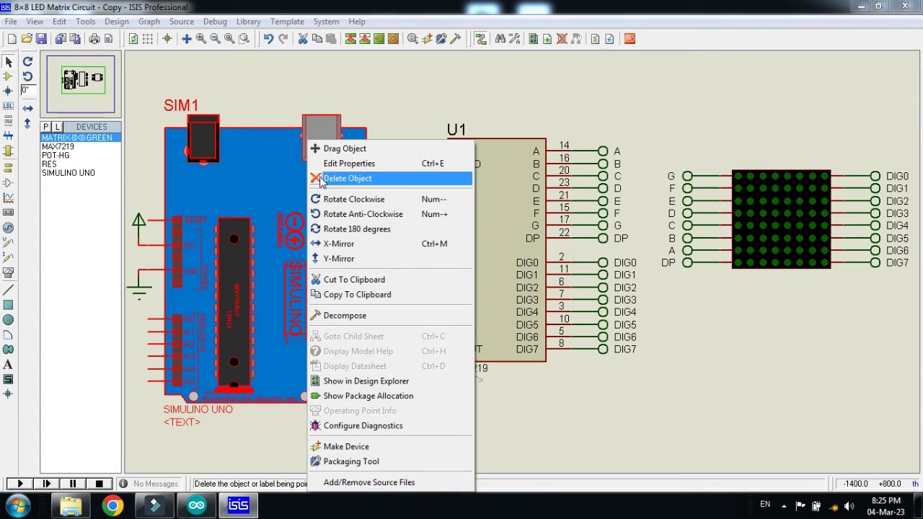
left_click(331, 164)
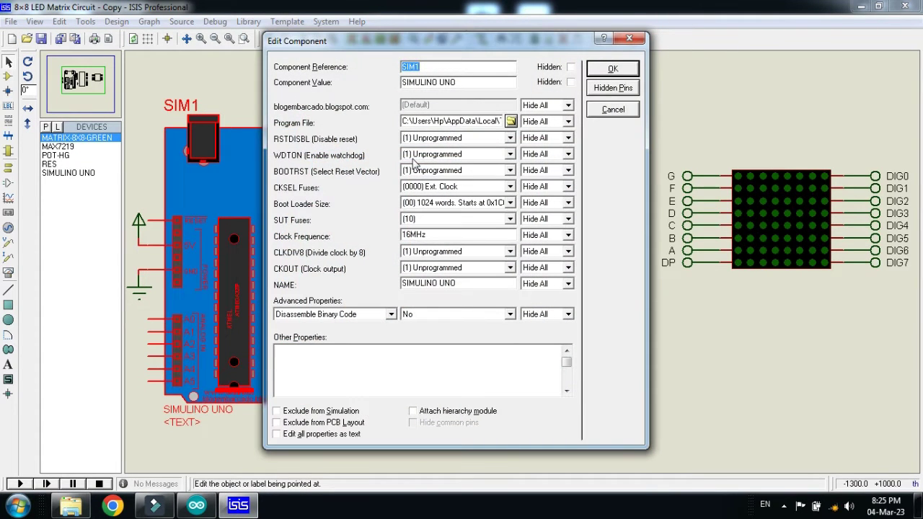
left_click_drag(404, 123, 562, 128)
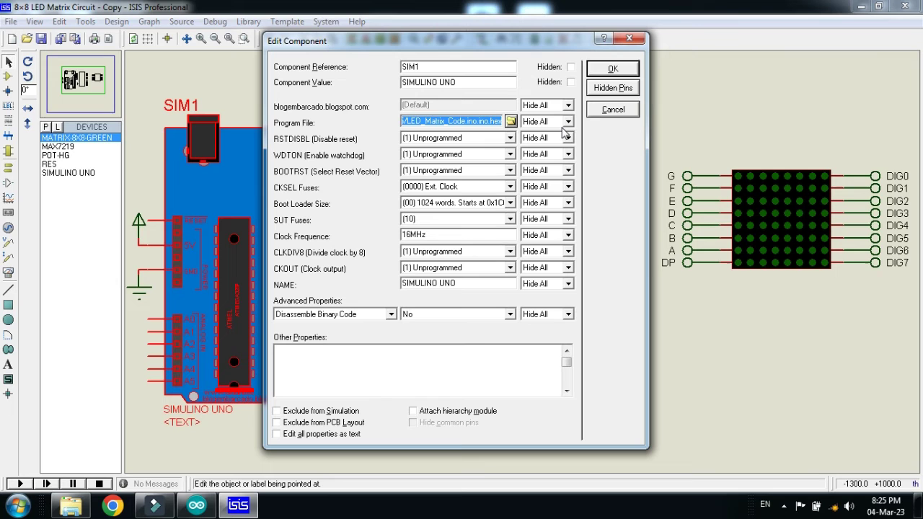
key("BackSpace")
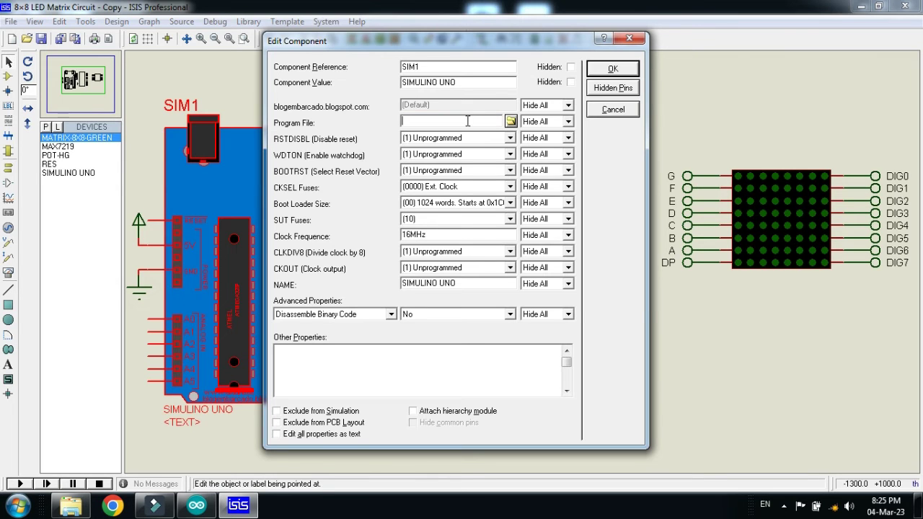
right_click(467, 121)
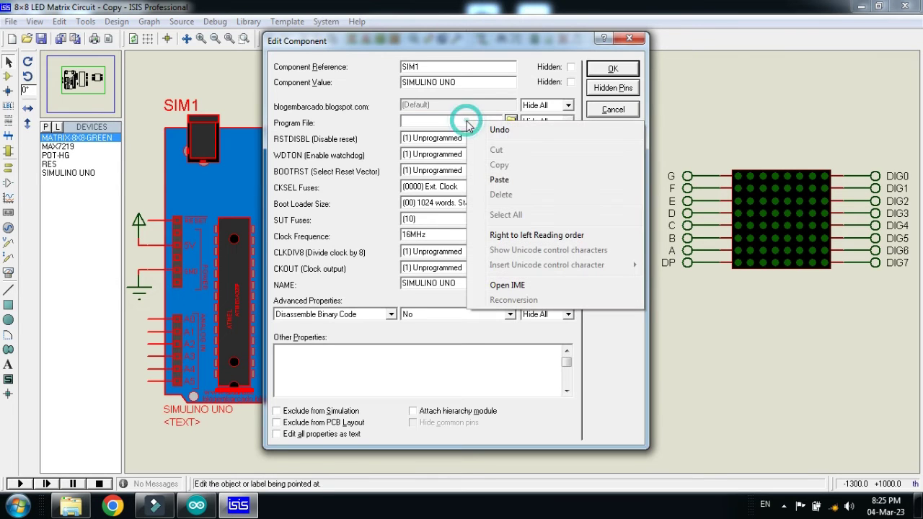
left_click(193, 503)
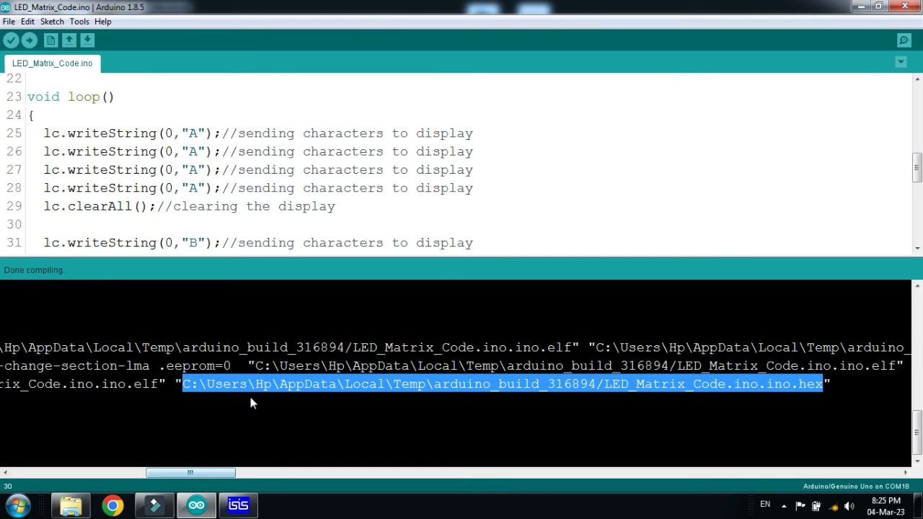
left_click(237, 505)
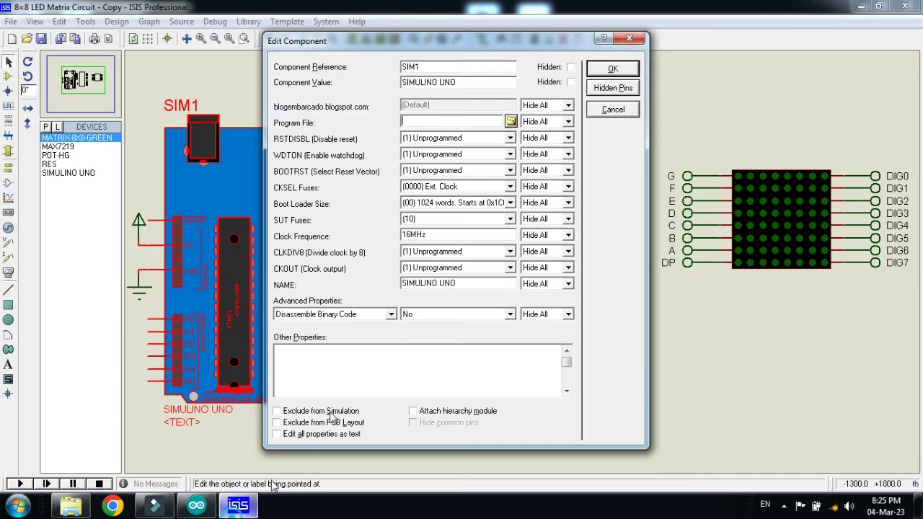
right_click(447, 120)
left_click(476, 179)
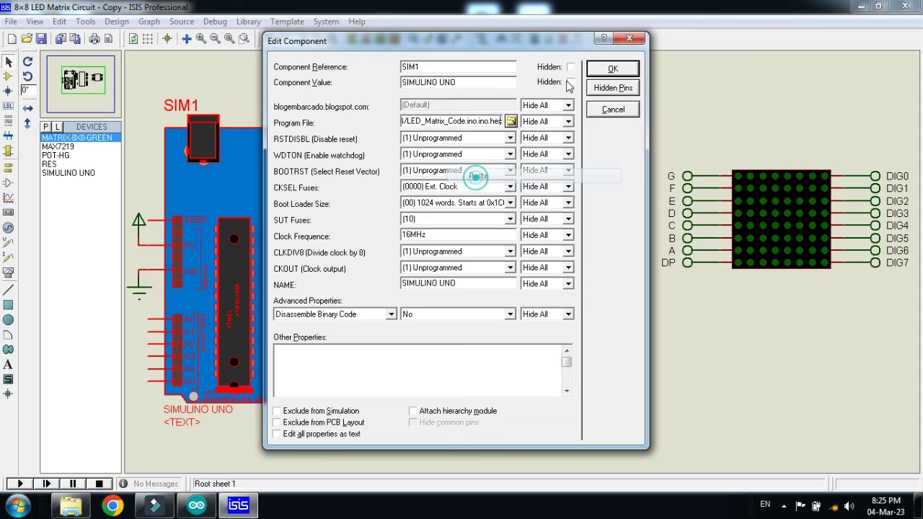
left_click(613, 67)
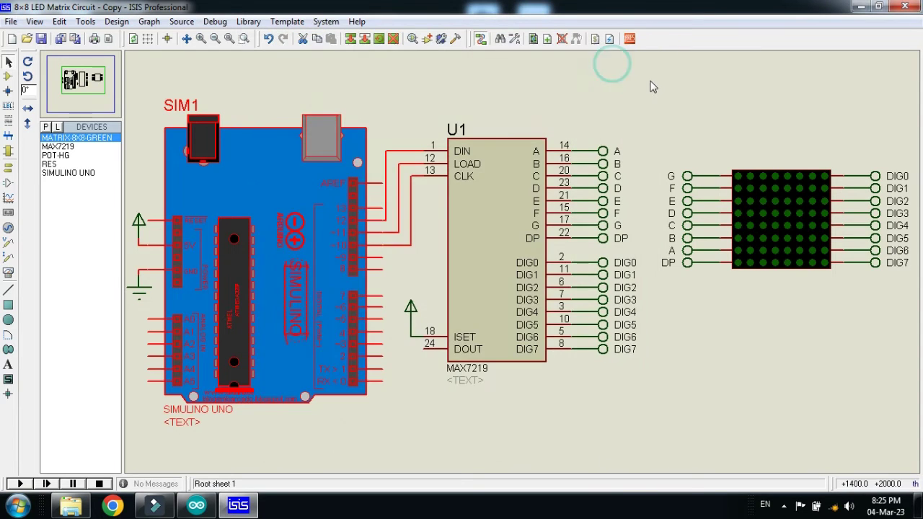
Run the simulation so the 8×8 matrix shows changing letters, pausing around 25 seconds
left_click(21, 484)
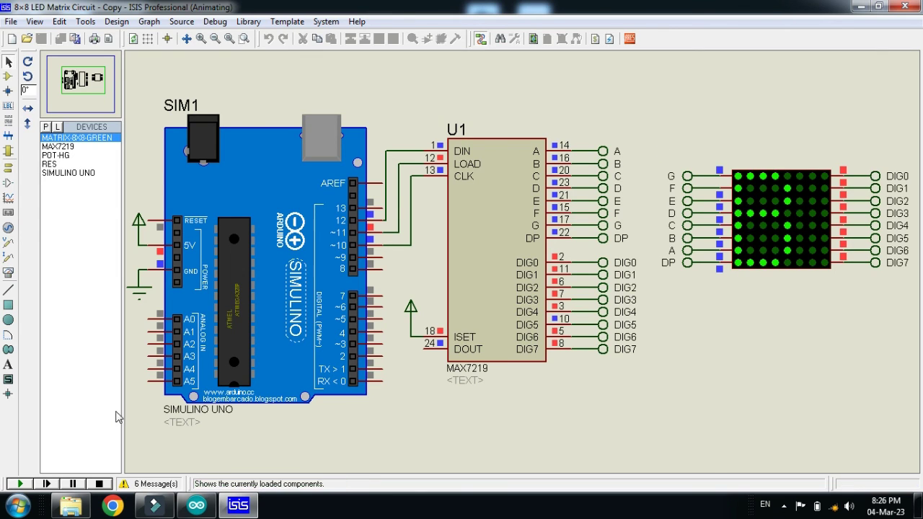
left_click(75, 487)
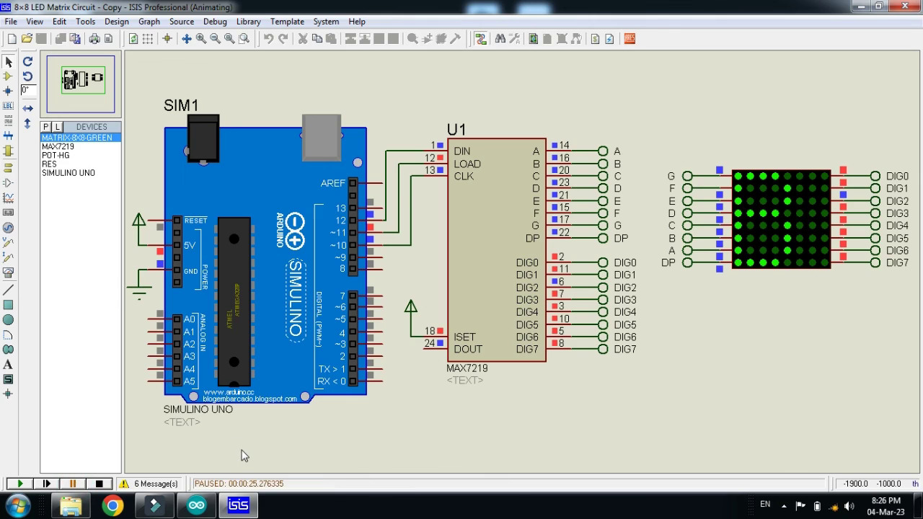